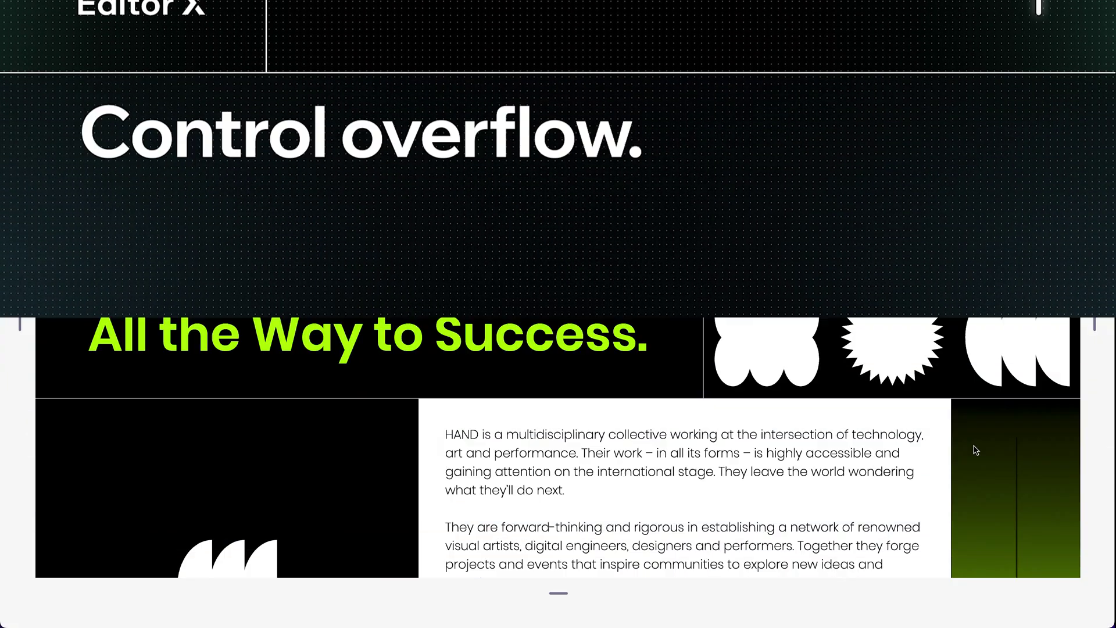
Step: Scroll through the Home page preview, then exit Preview back to the editor with Esc
scroll(975, 450, down, 4)
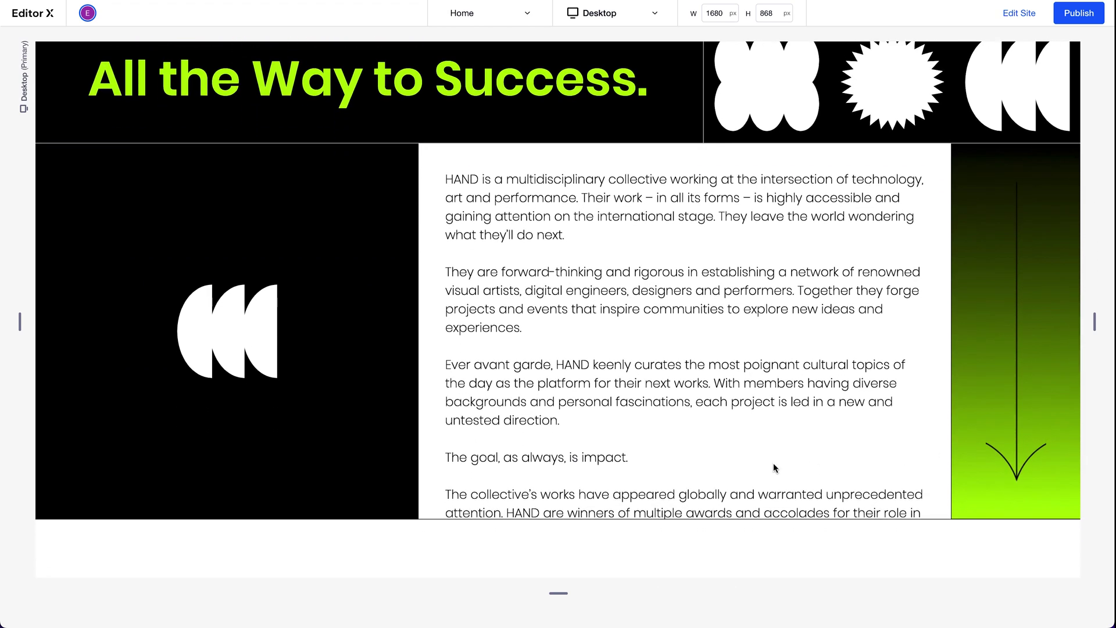
scroll(773, 465, down, 3)
scroll(772, 465, down, 4)
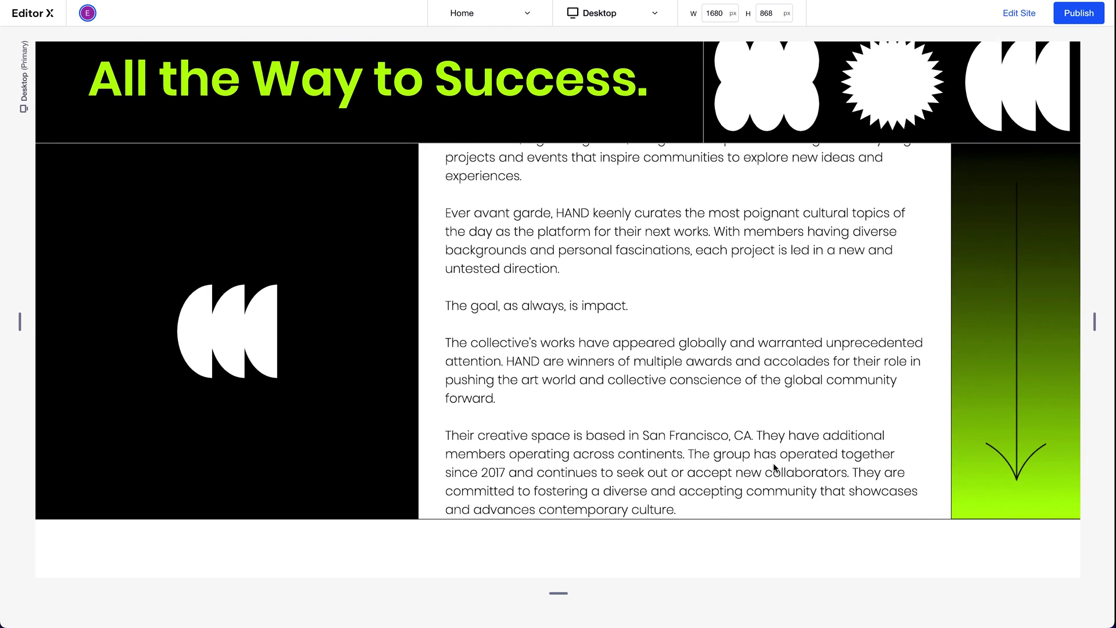
scroll(773, 465, up, 4)
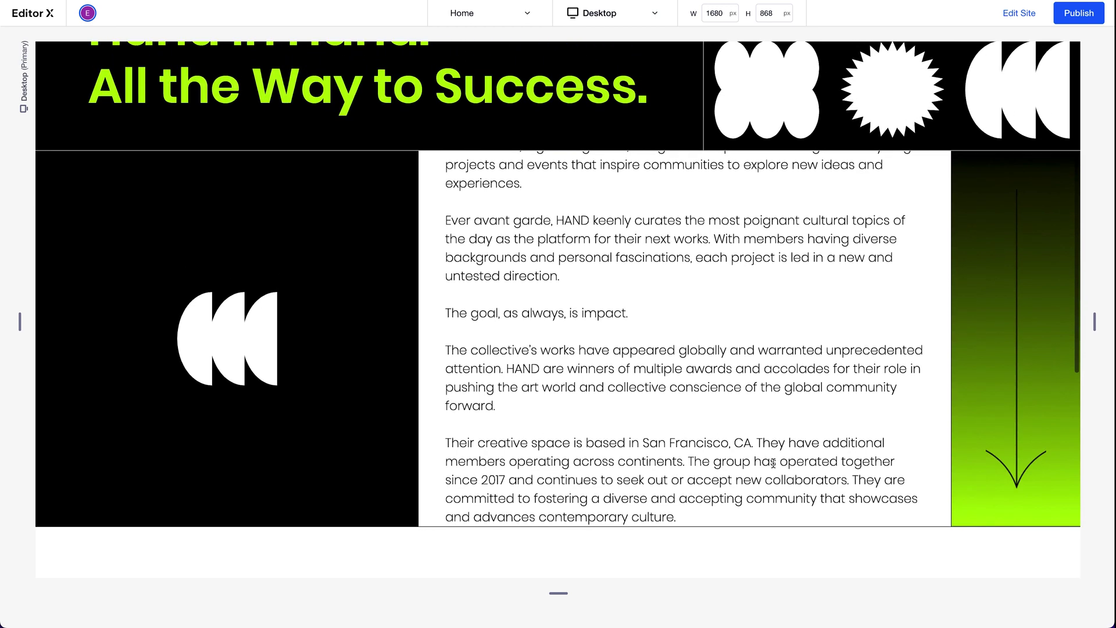
scroll(773, 463, up, 12)
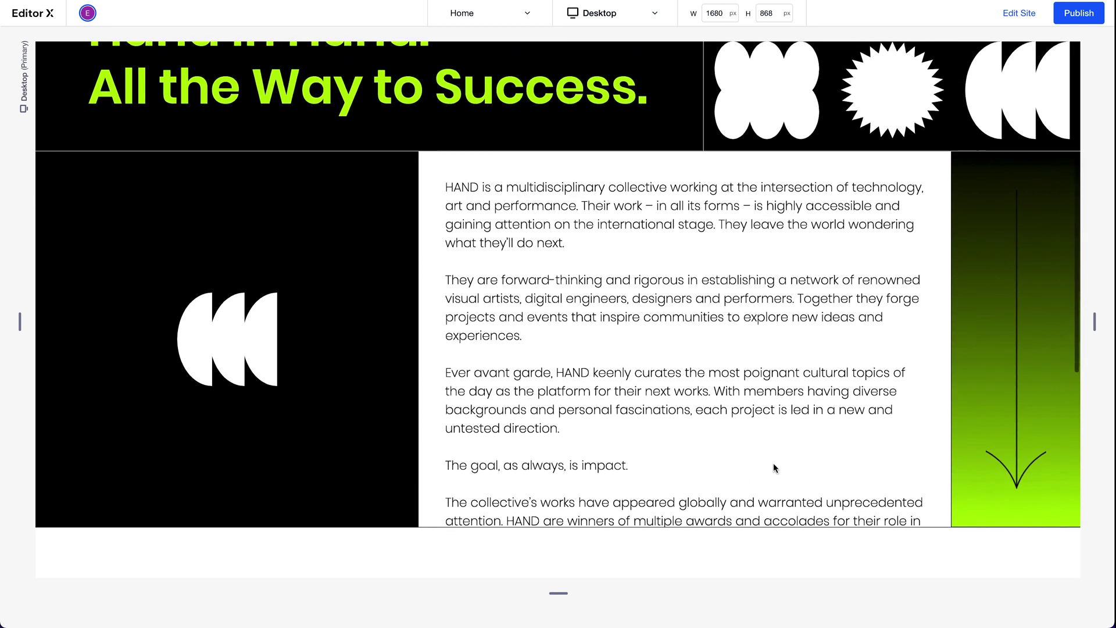
scroll(772, 464, up, 4)
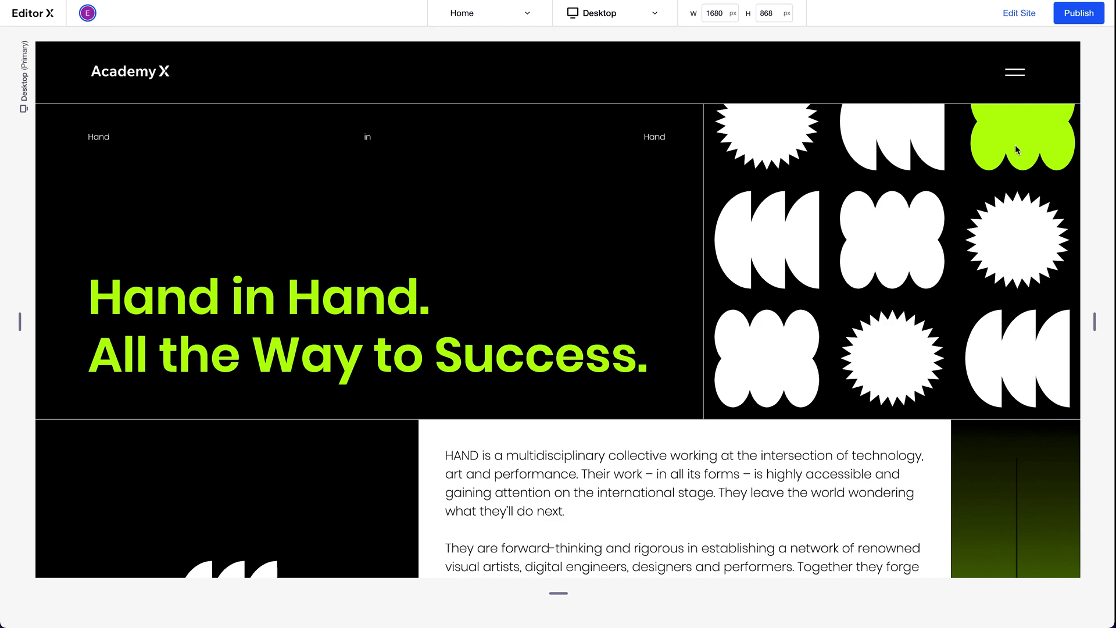
key(Escape)
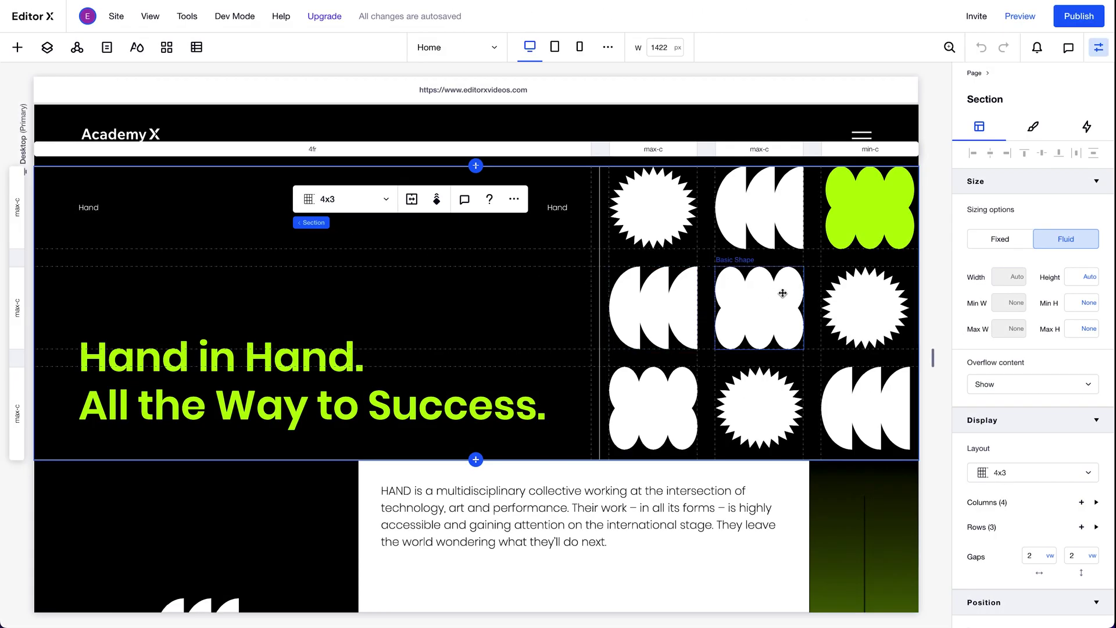
Step: Open the hero section's Overflow content dropdown to see Show, Hide and Scroll
click(1041, 384)
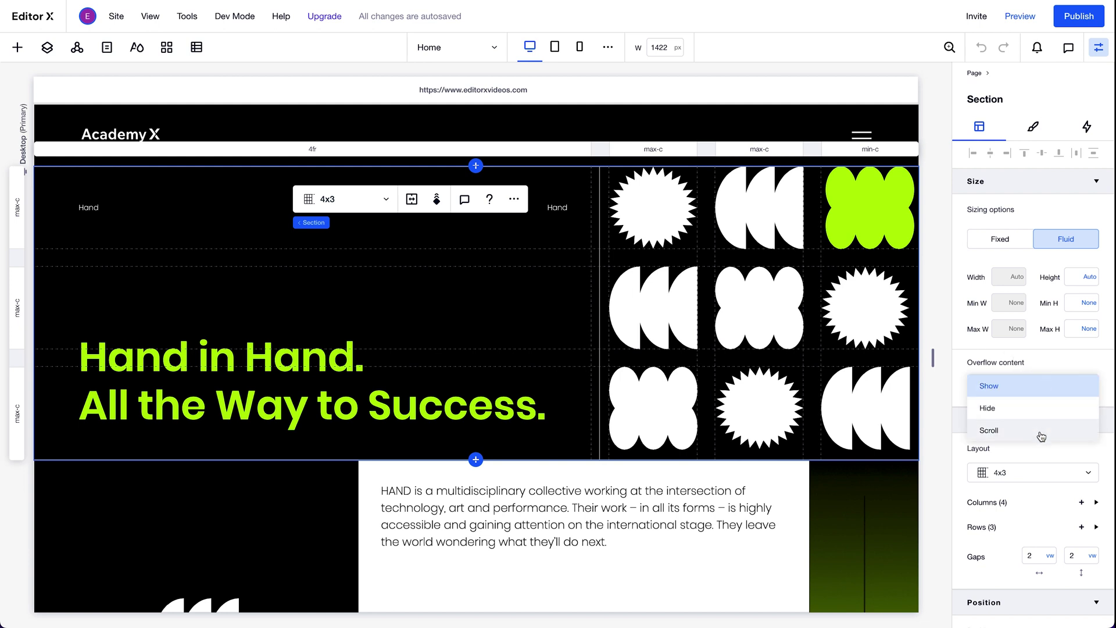
Step: With overflow on Show, drag the green, crescent and starburst shapes up past the section top
click(1044, 388)
click(872, 210)
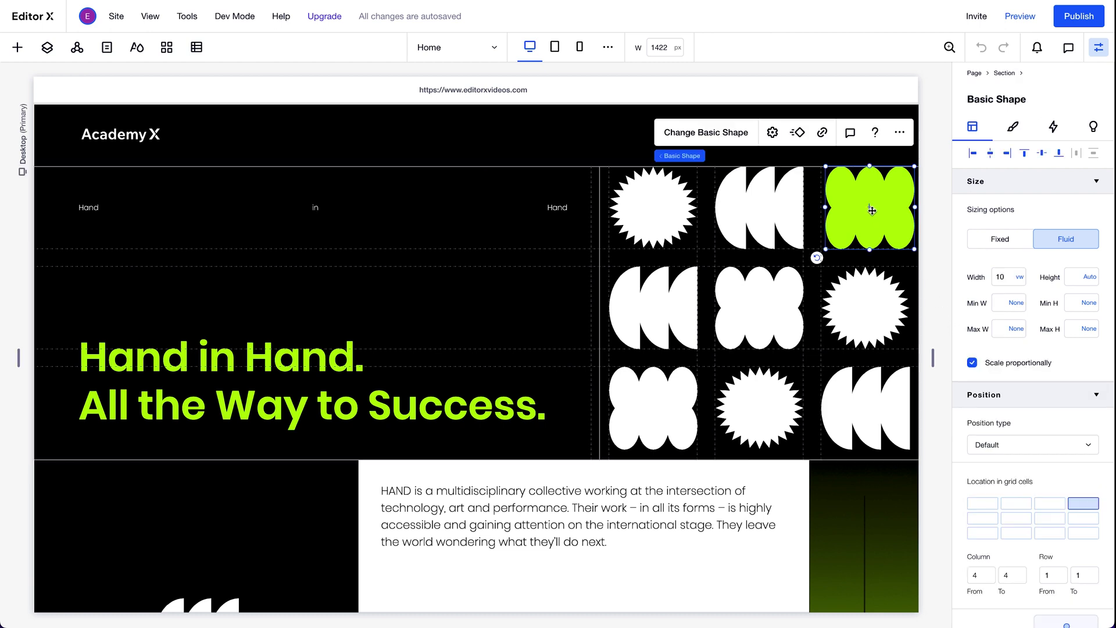
shift+click(776, 212)
shift+click(674, 210)
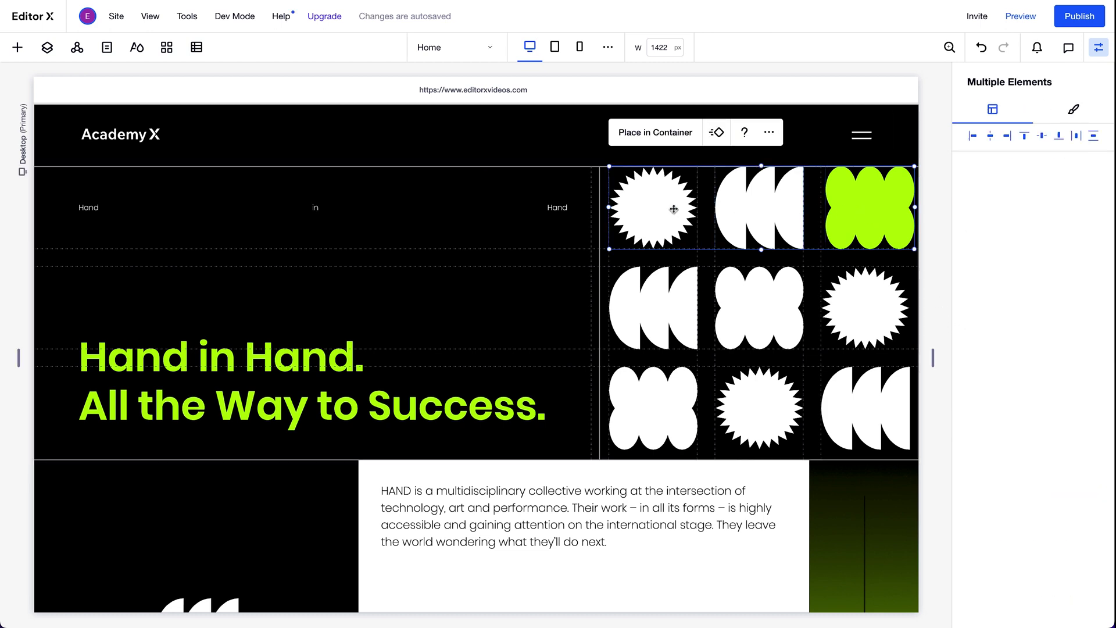
drag(750, 215, 750, 188)
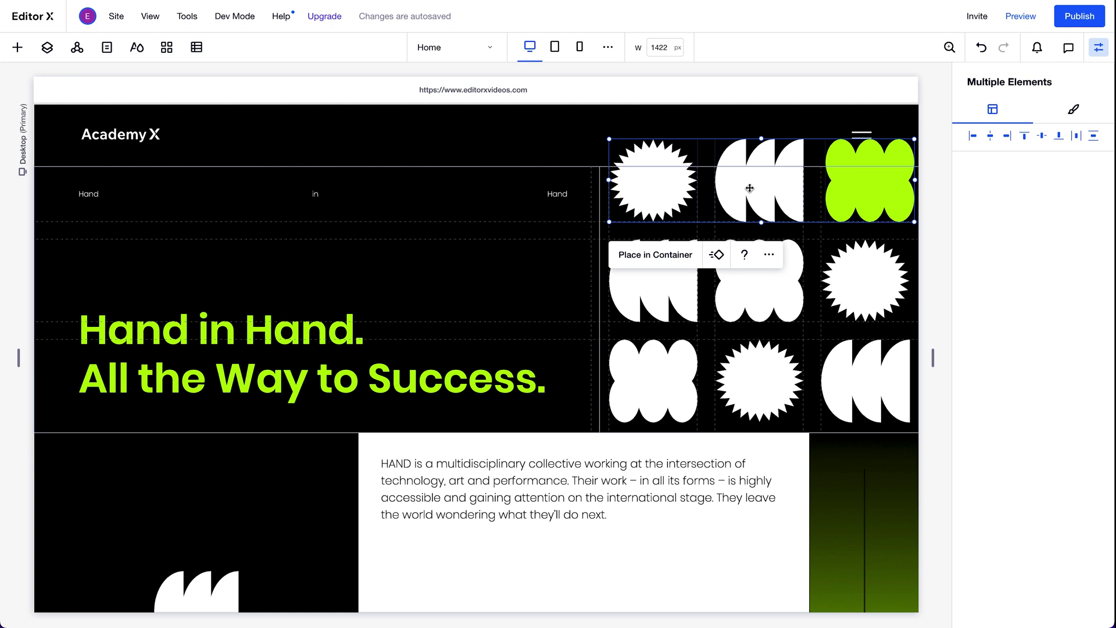
Step: Set the hero section's Overflow content to Hide and check the cropped green shape
click(520, 259)
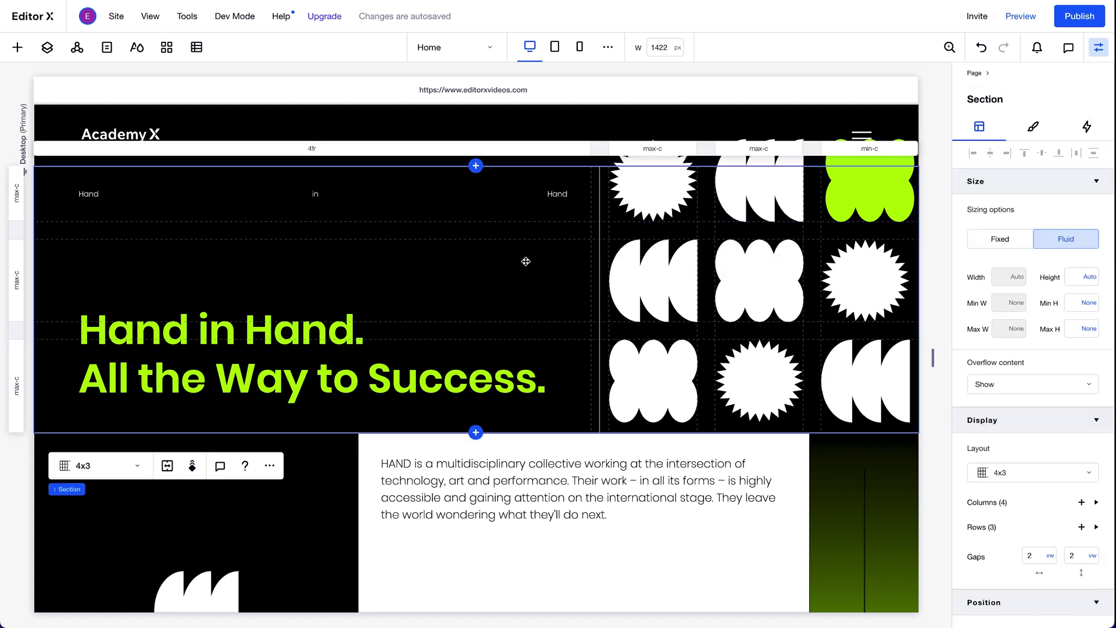
click(1003, 390)
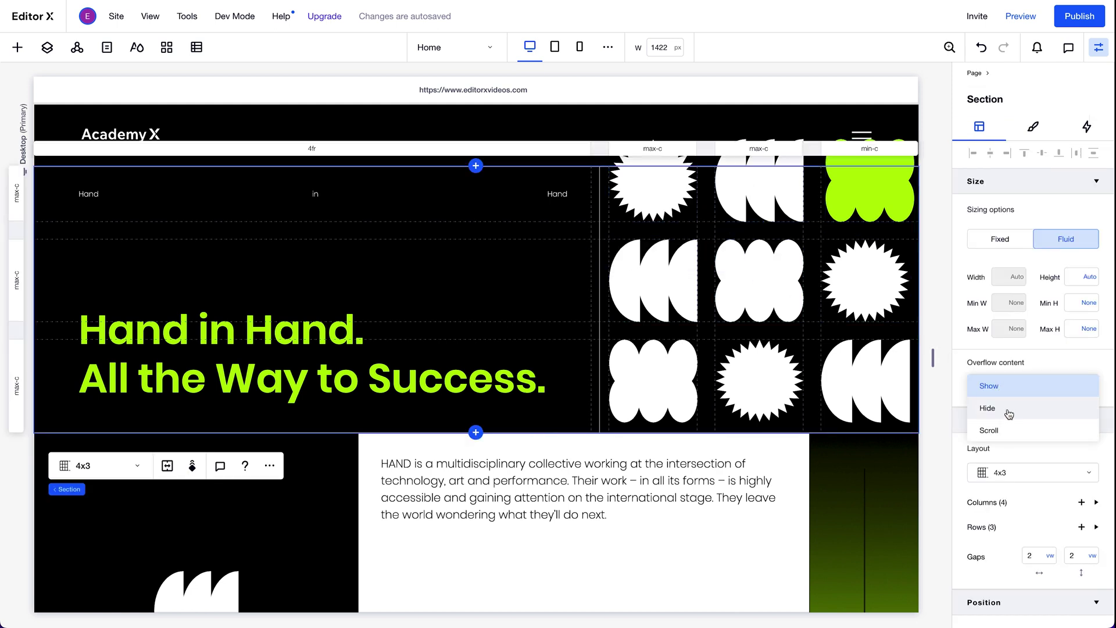
click(1007, 411)
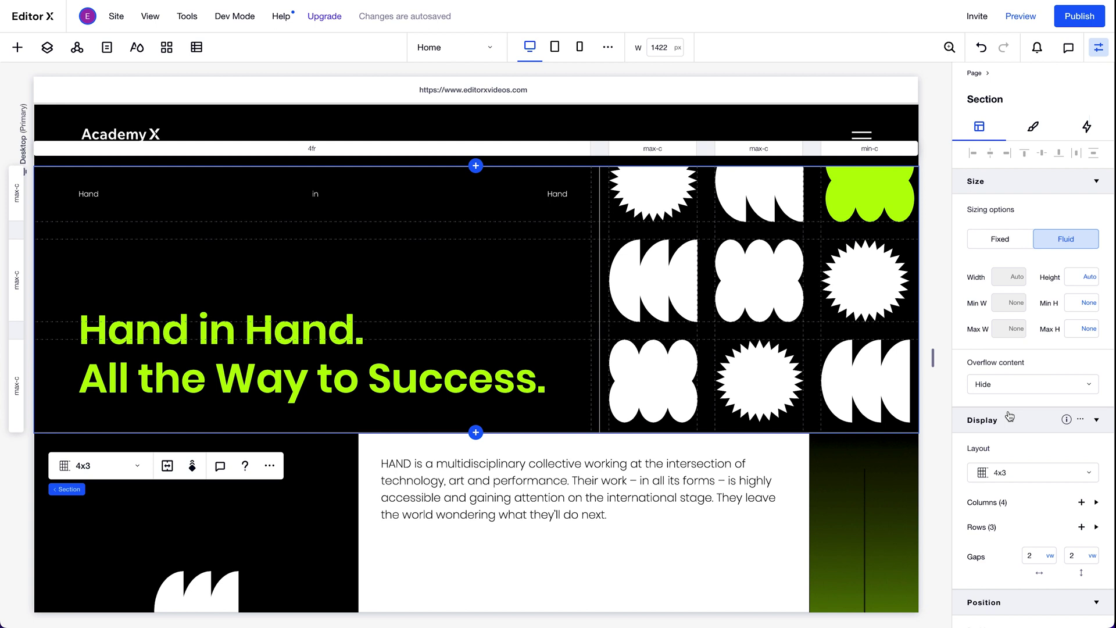
click(872, 206)
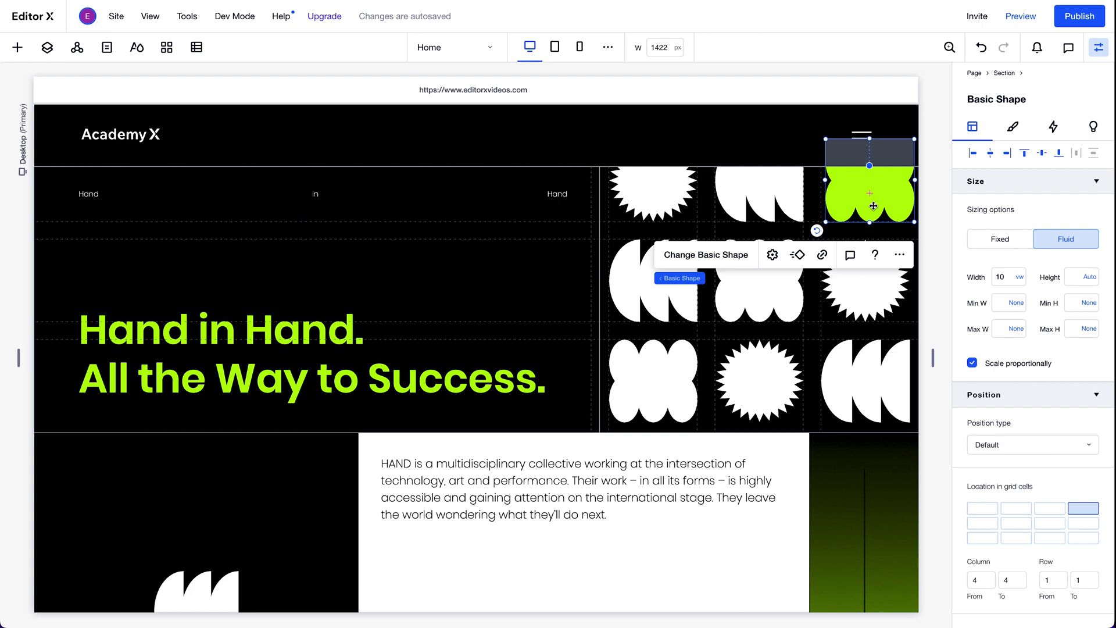
scroll(854, 356, down, 3)
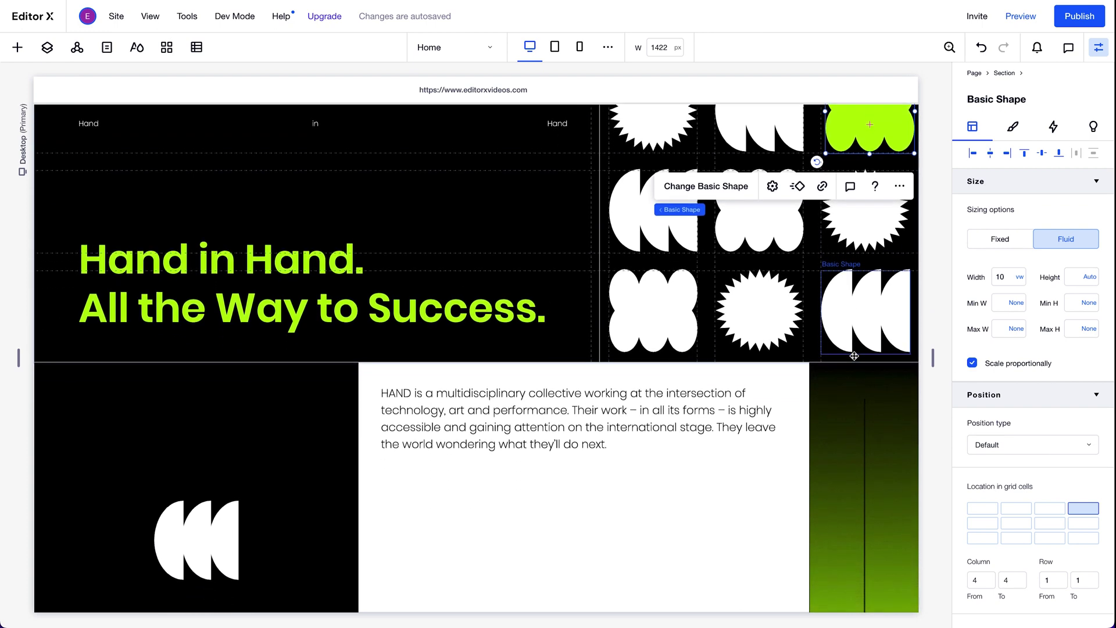
scroll(854, 355, down, 2)
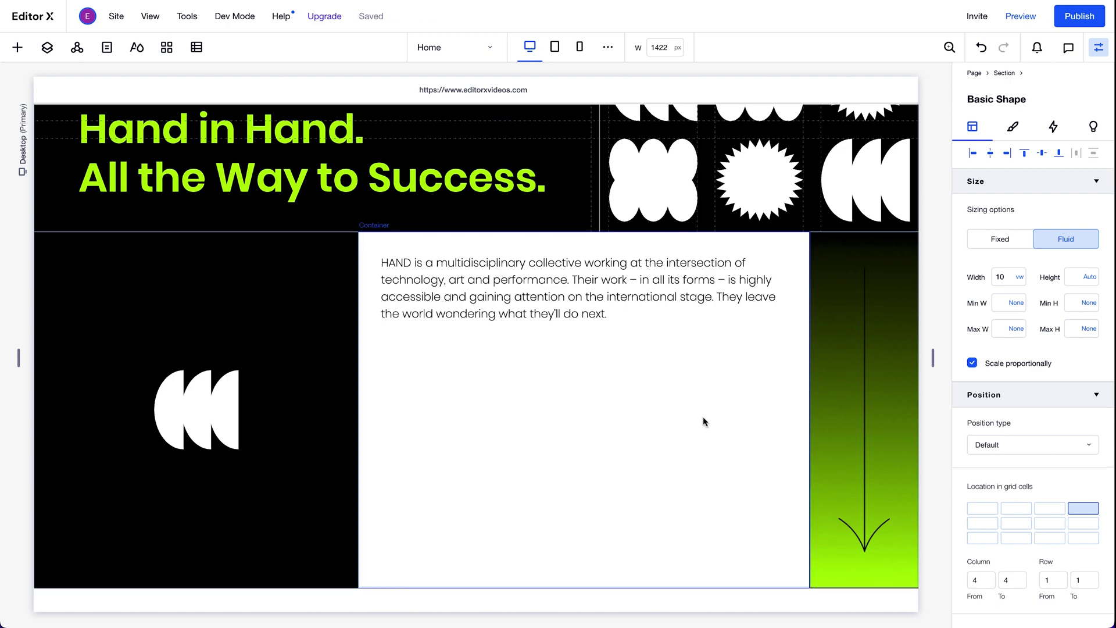
key(ctrl+p)
scroll(773, 462, down, 3)
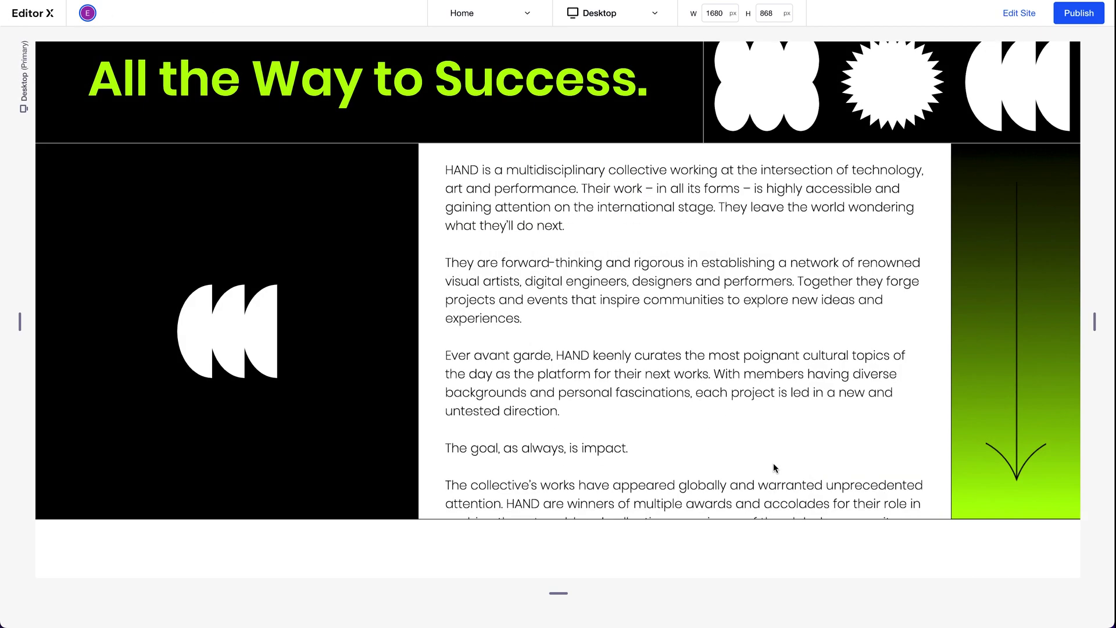
scroll(774, 466, down, 5)
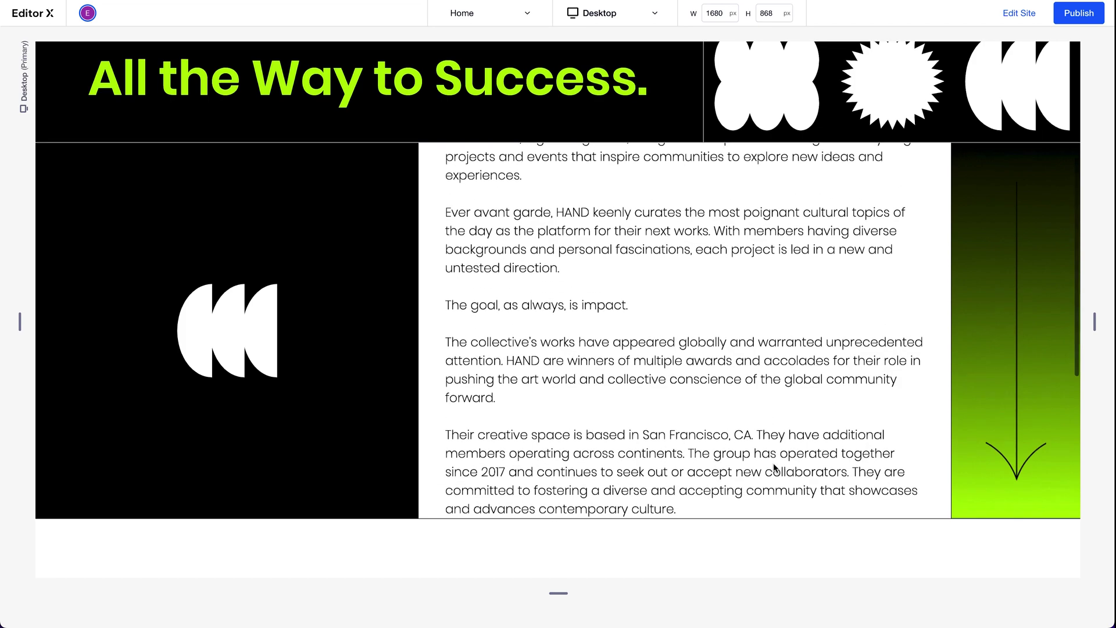
scroll(773, 466, up, 5)
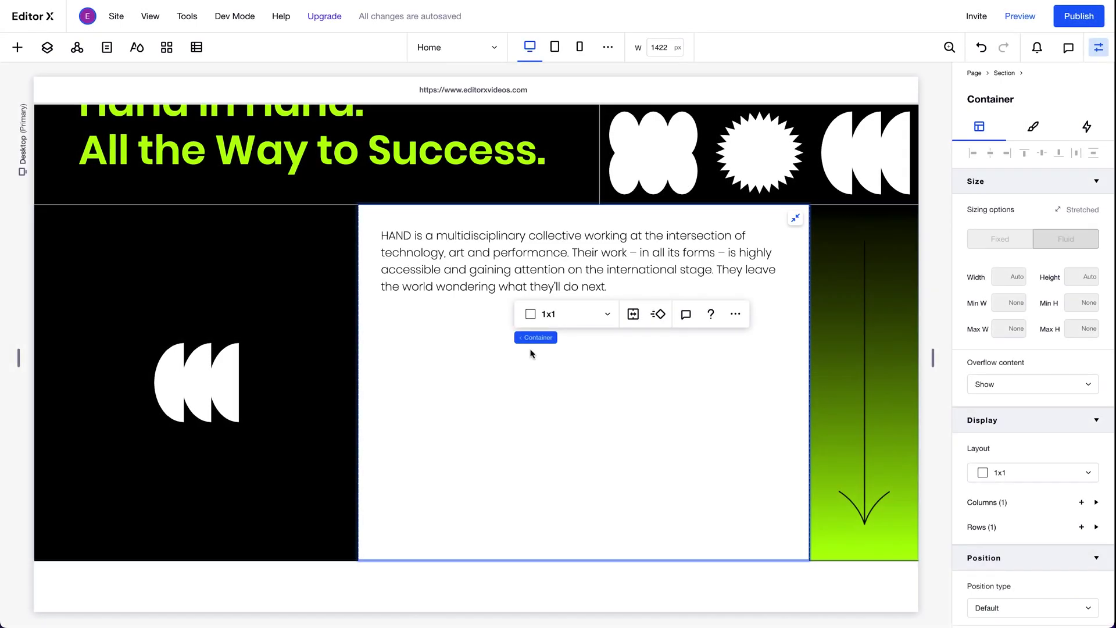
Step: Replace the middle column's paragraph with the pasted long multi-paragraph bio
click(530, 341)
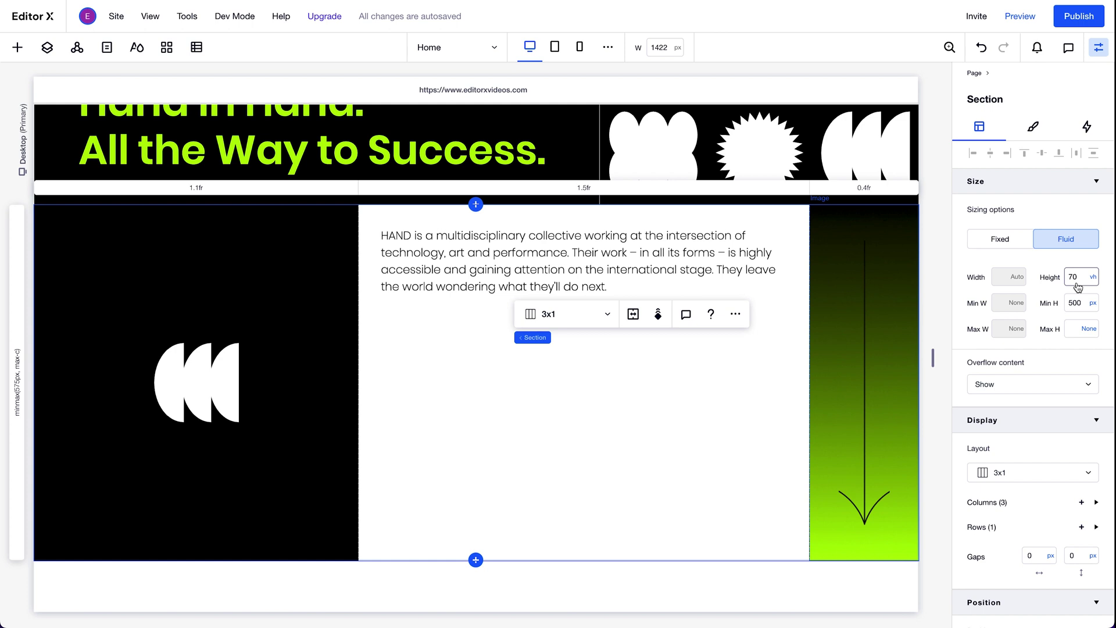
click(640, 277)
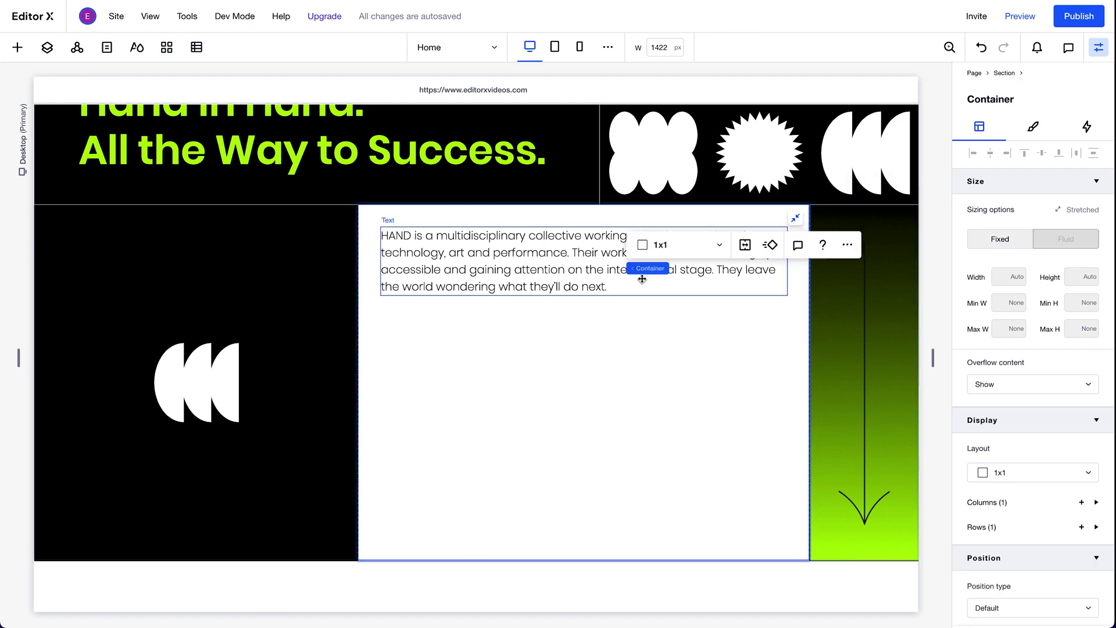
click(615, 286)
double_click(616, 289)
key(ctrl+v)
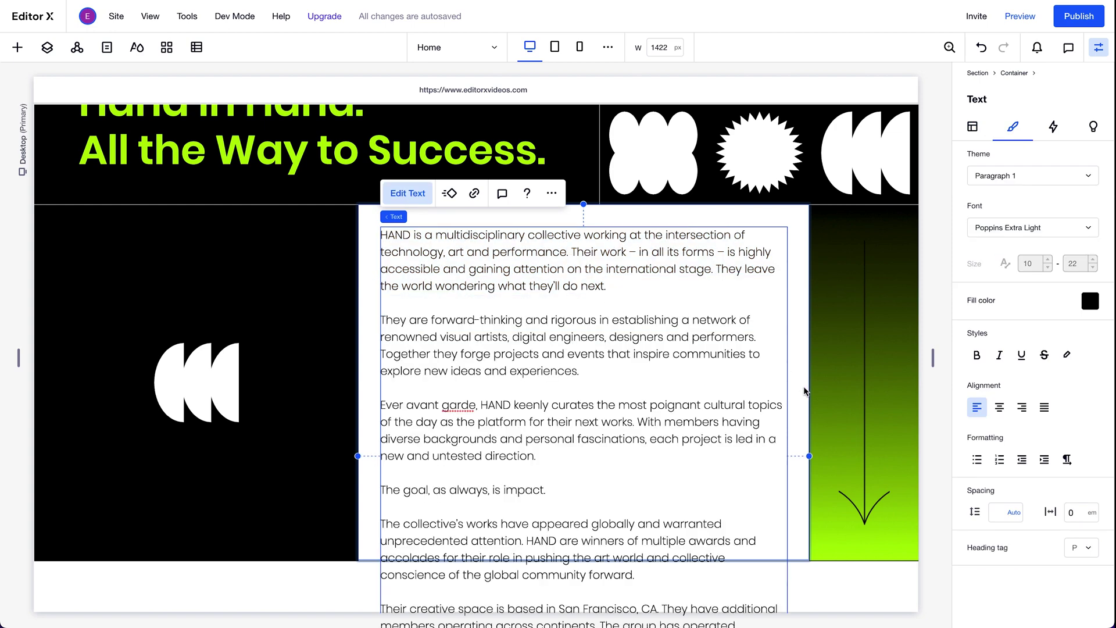
scroll(796, 384, down, 3)
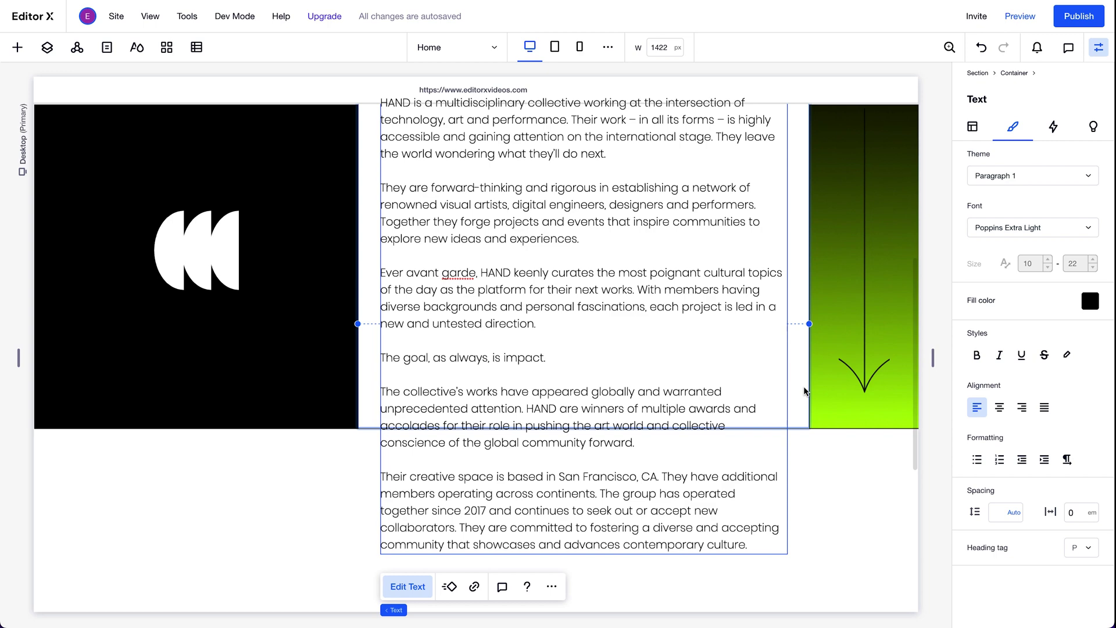
scroll(805, 390, up, 2)
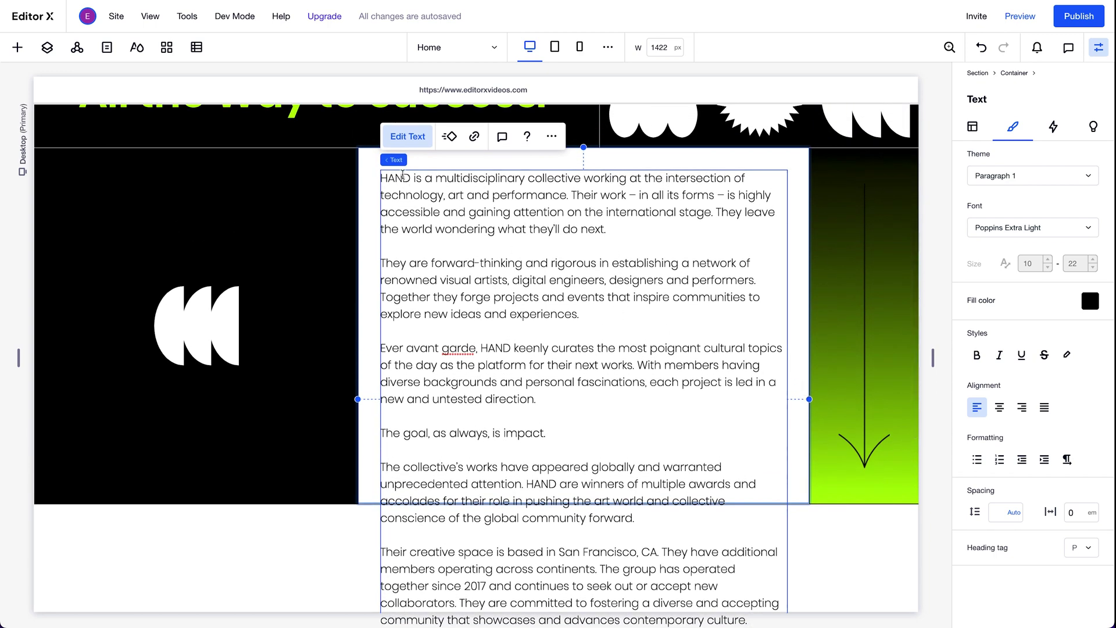
click(397, 162)
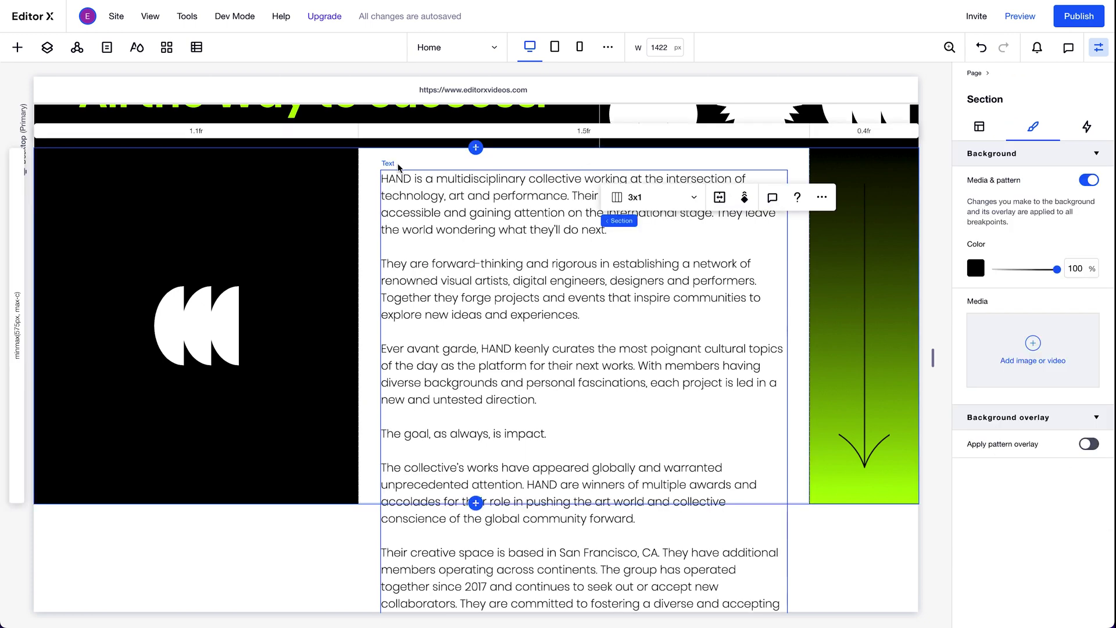
Step: Change the section's Height from 70 vh to Auto so it fits the full bio
click(981, 129)
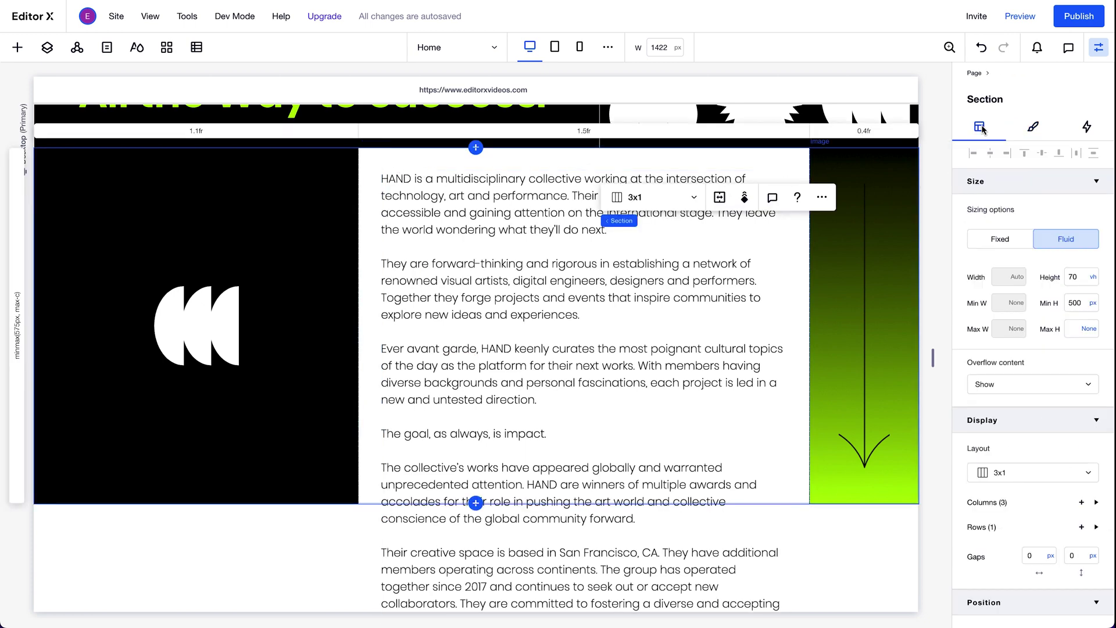
click(1093, 284)
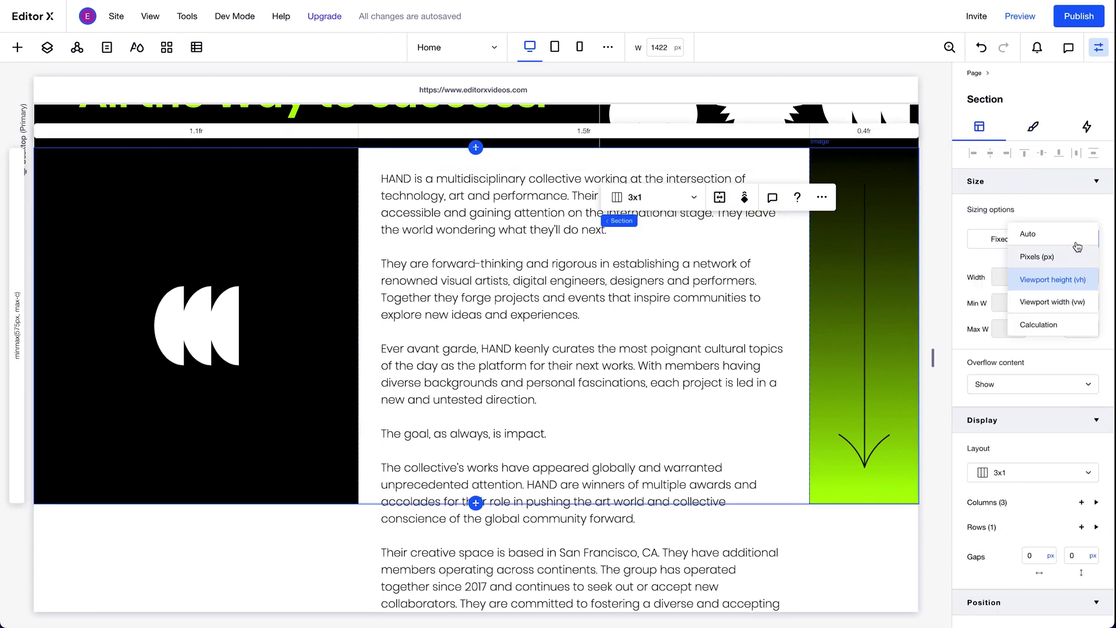
click(1027, 233)
scroll(804, 397, down, 2)
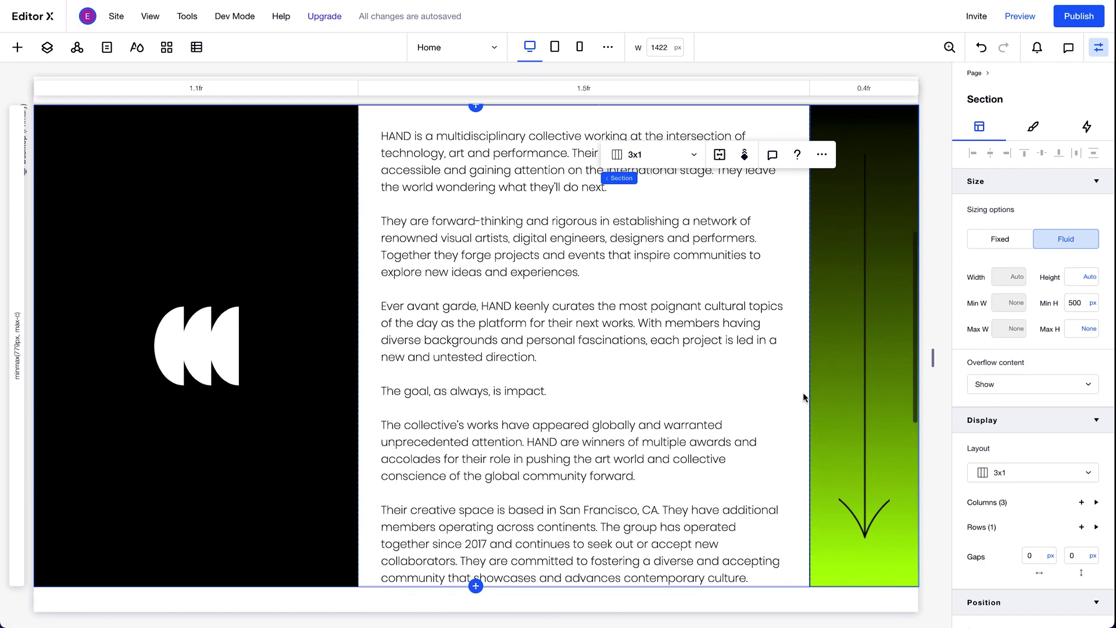
scroll(804, 397, up, 1)
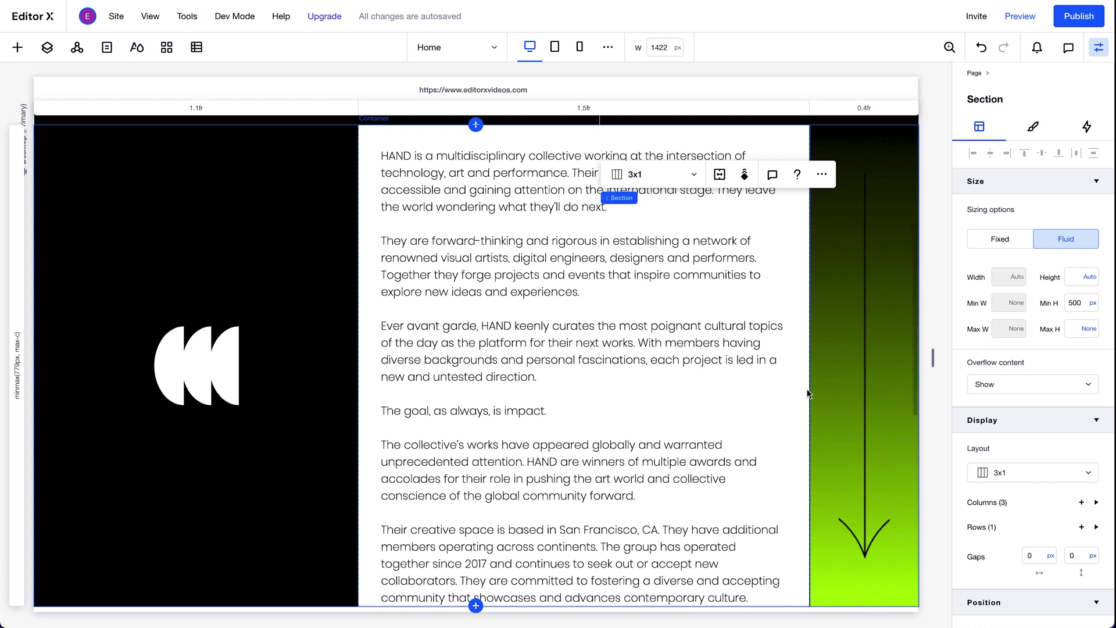
Step: Undo the Auto height, try Scroll overflow on the section, then undo back to Show
click(982, 49)
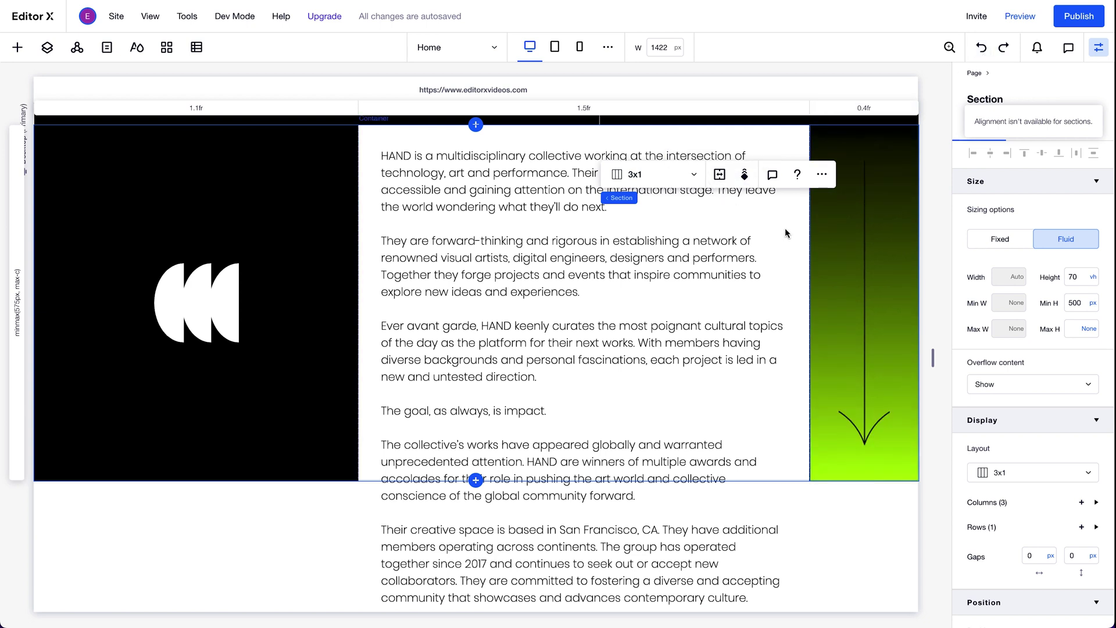
click(995, 384)
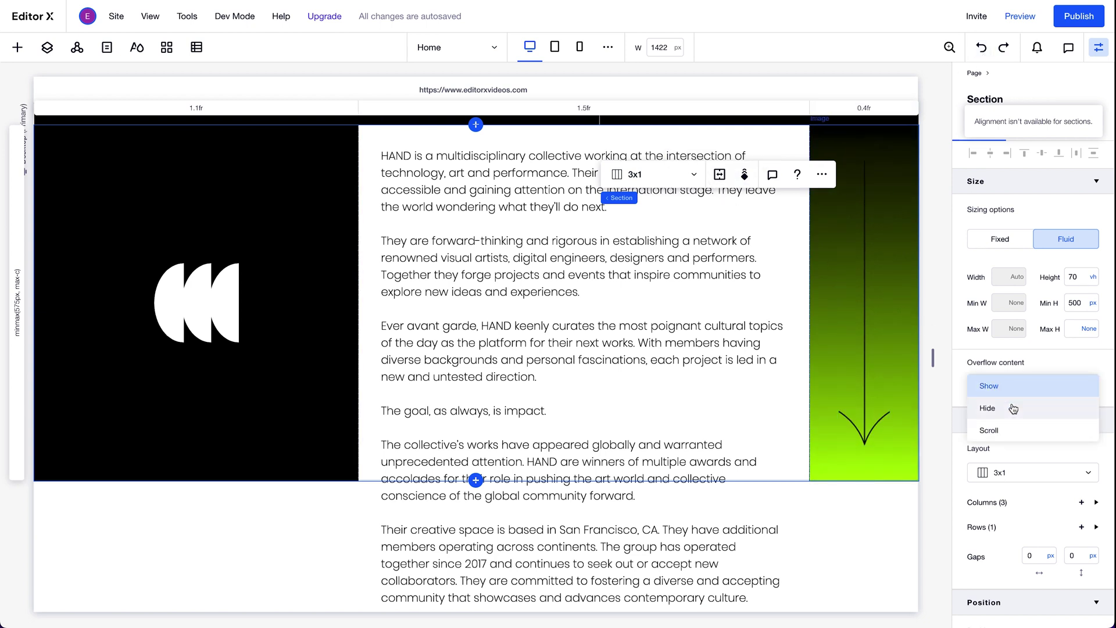
click(1021, 431)
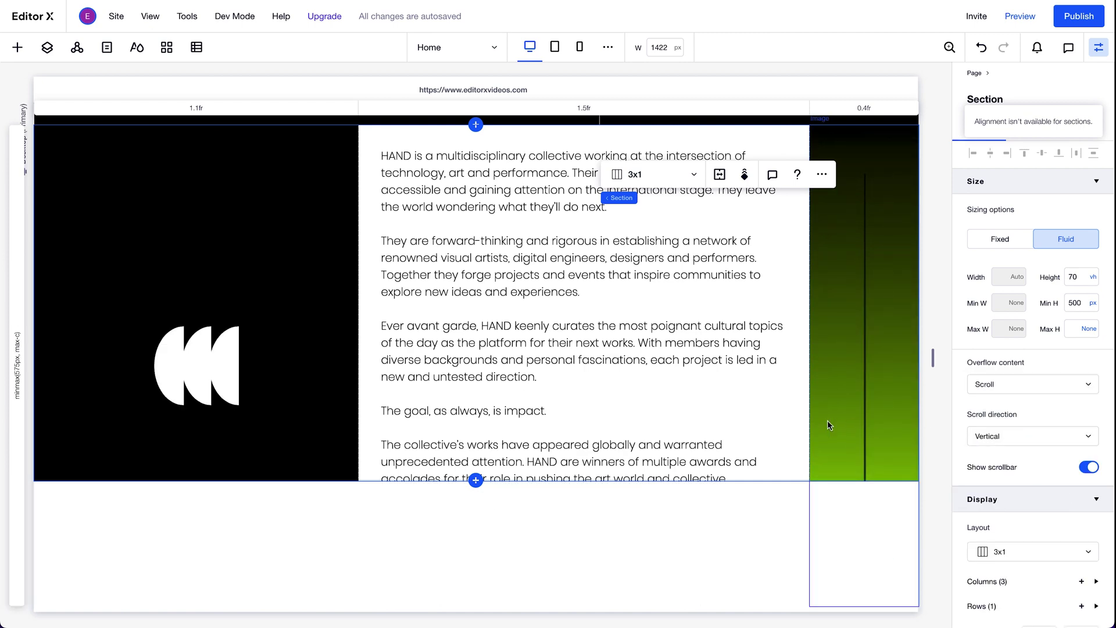
scroll(829, 424, down, 5)
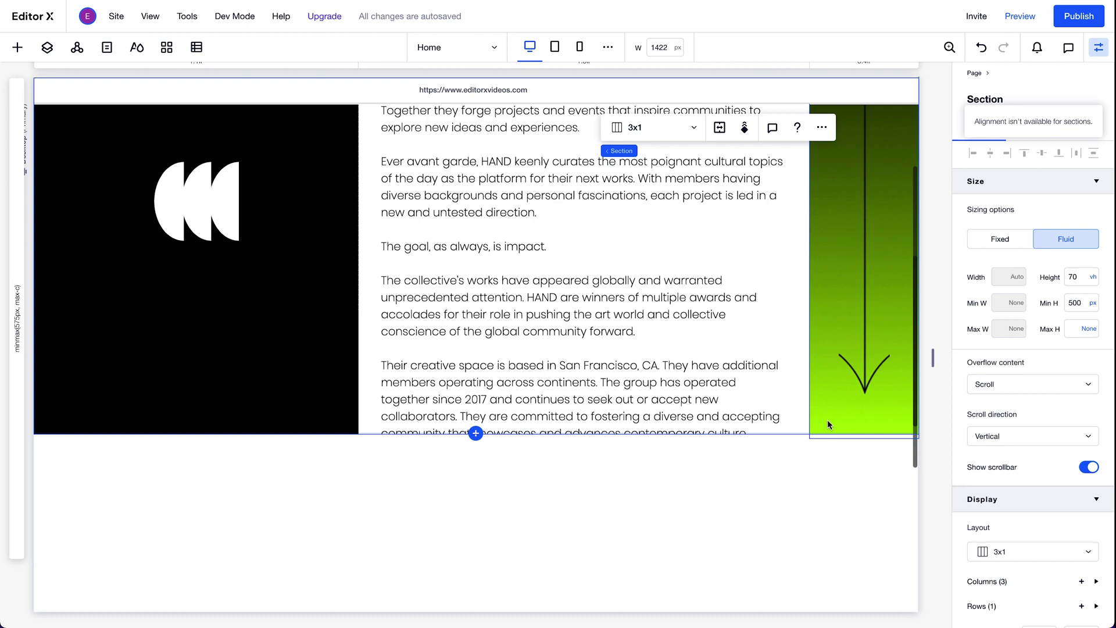
scroll(828, 420, up, 5)
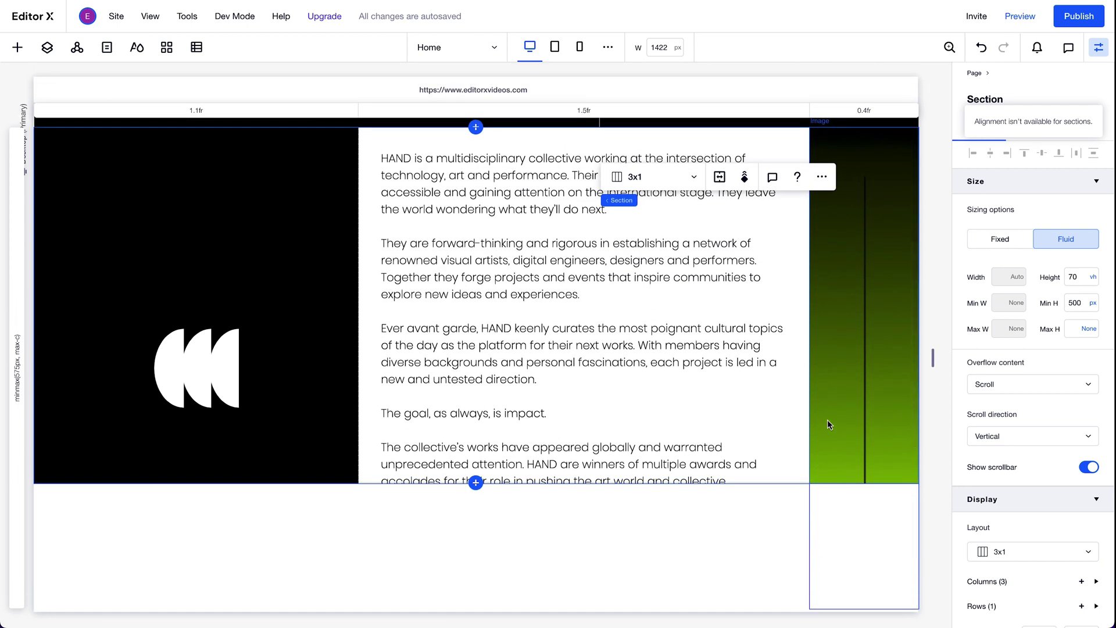
click(981, 48)
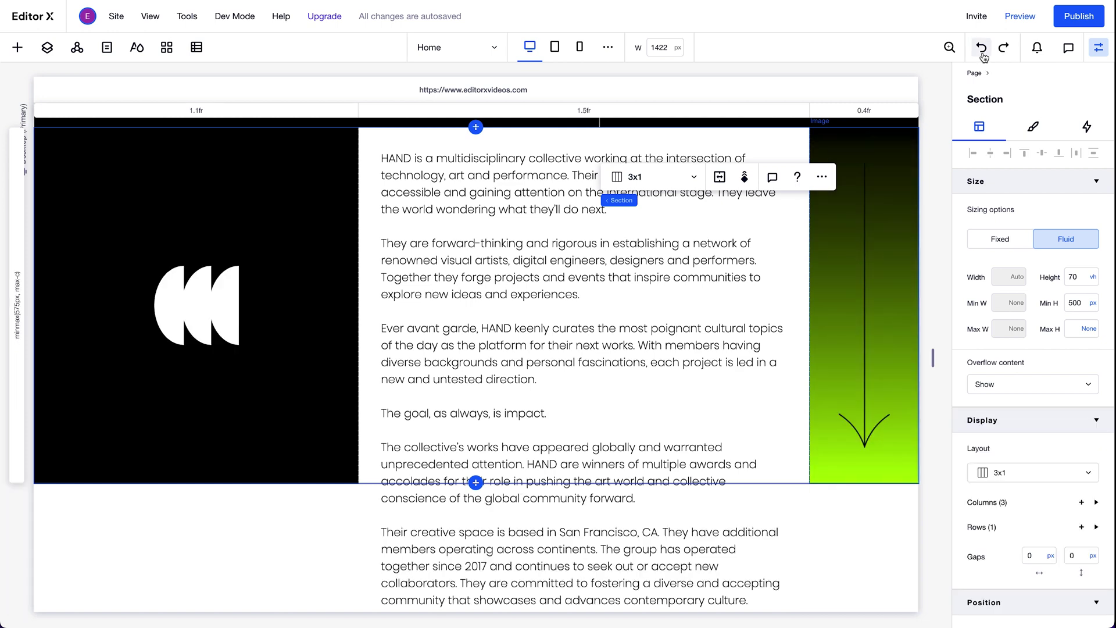
Step: Set the text container's overflow to Scroll, vertical direction only, with the scrollbar hidden
click(793, 198)
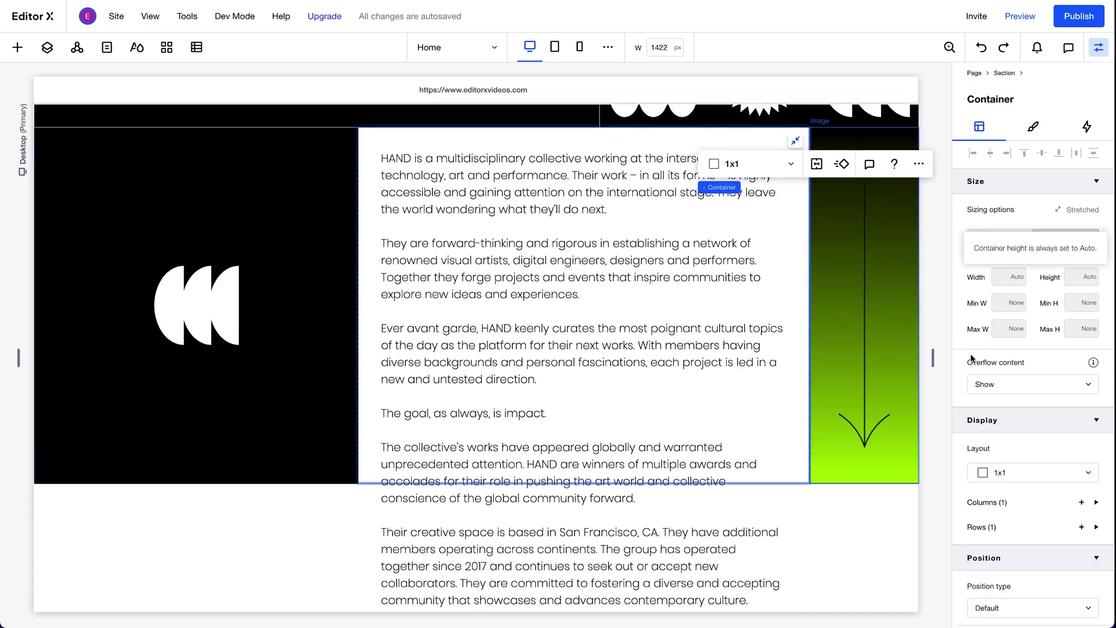
click(1002, 384)
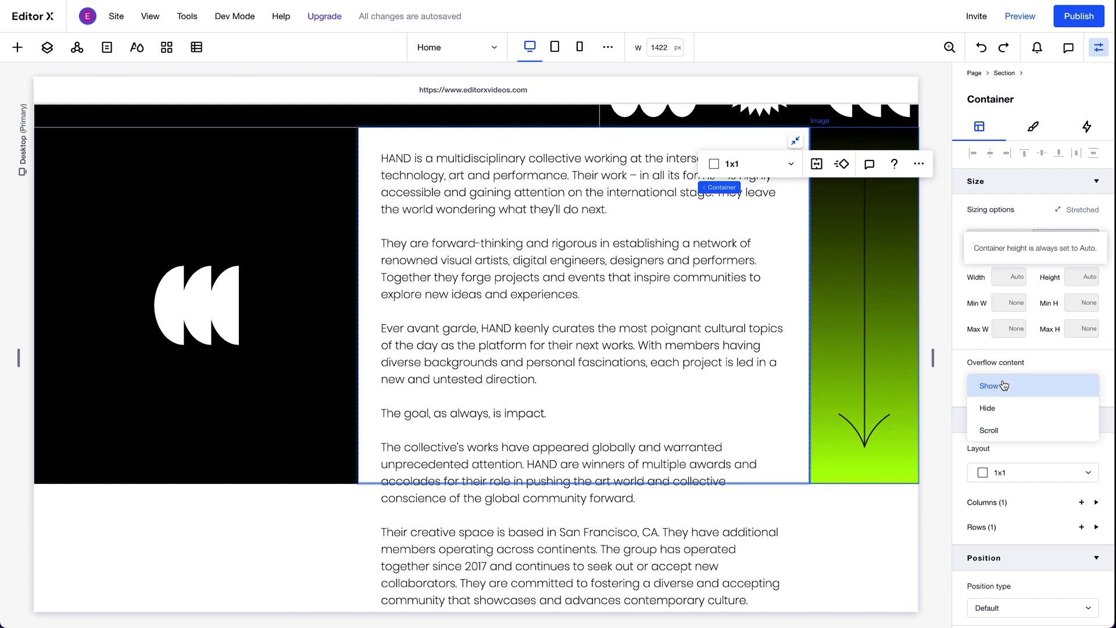
click(1017, 430)
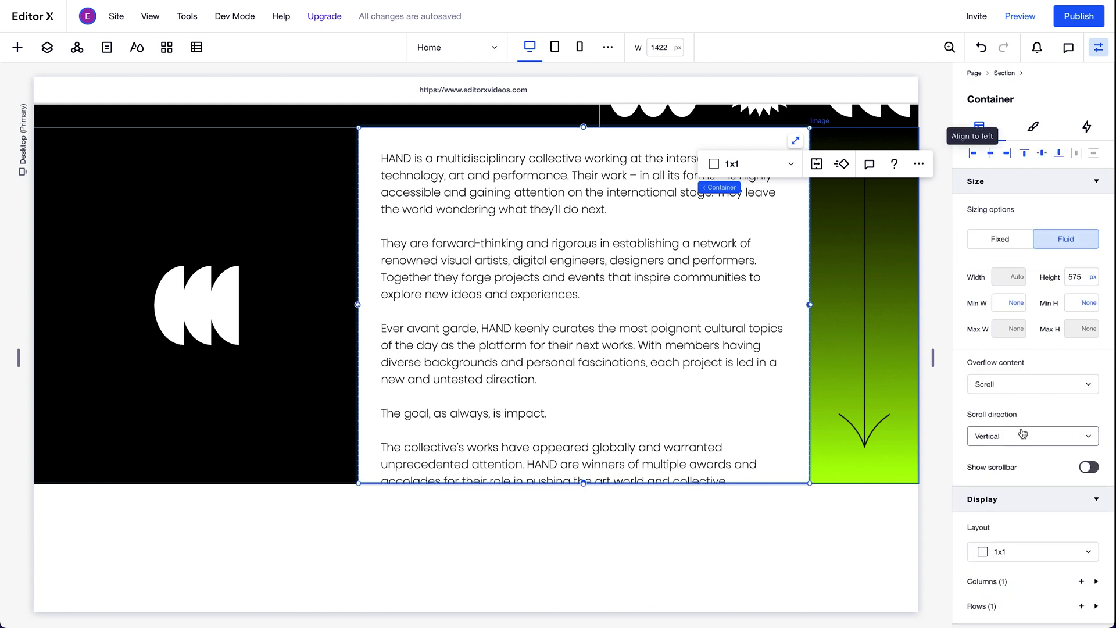
click(1027, 437)
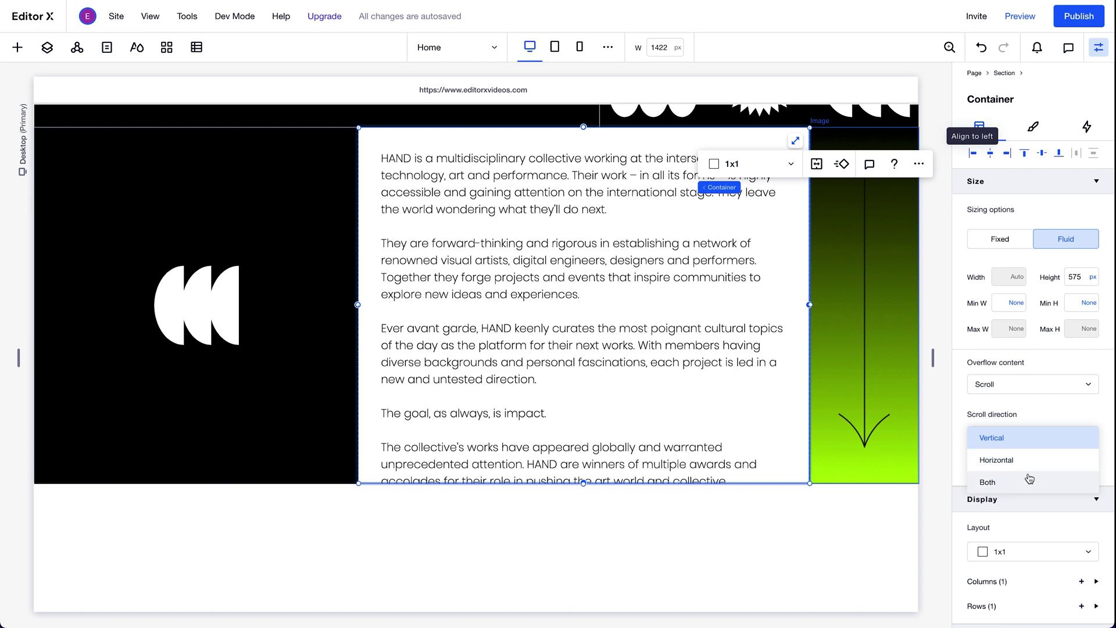
click(1035, 443)
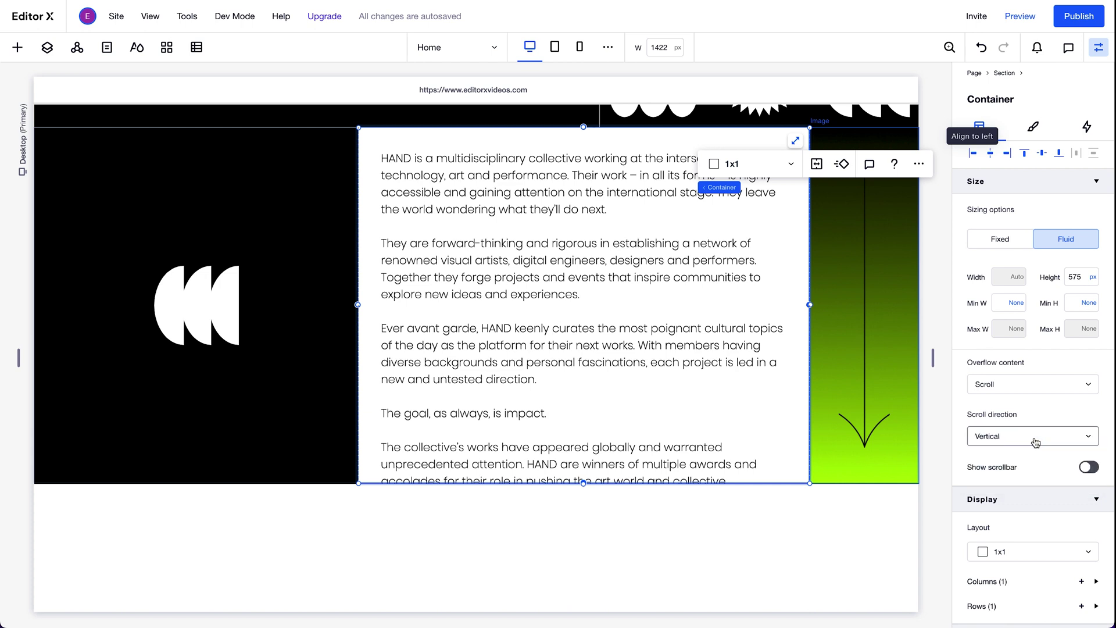
click(1087, 469)
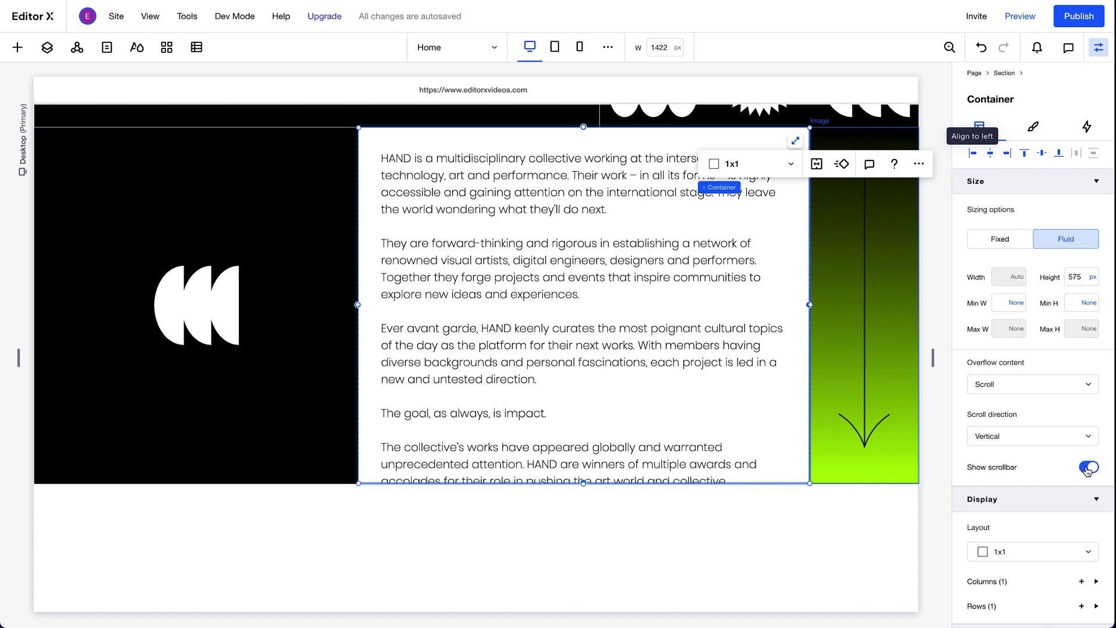
click(1087, 469)
Step: Stretch the text container to fill its grid cell
click(795, 142)
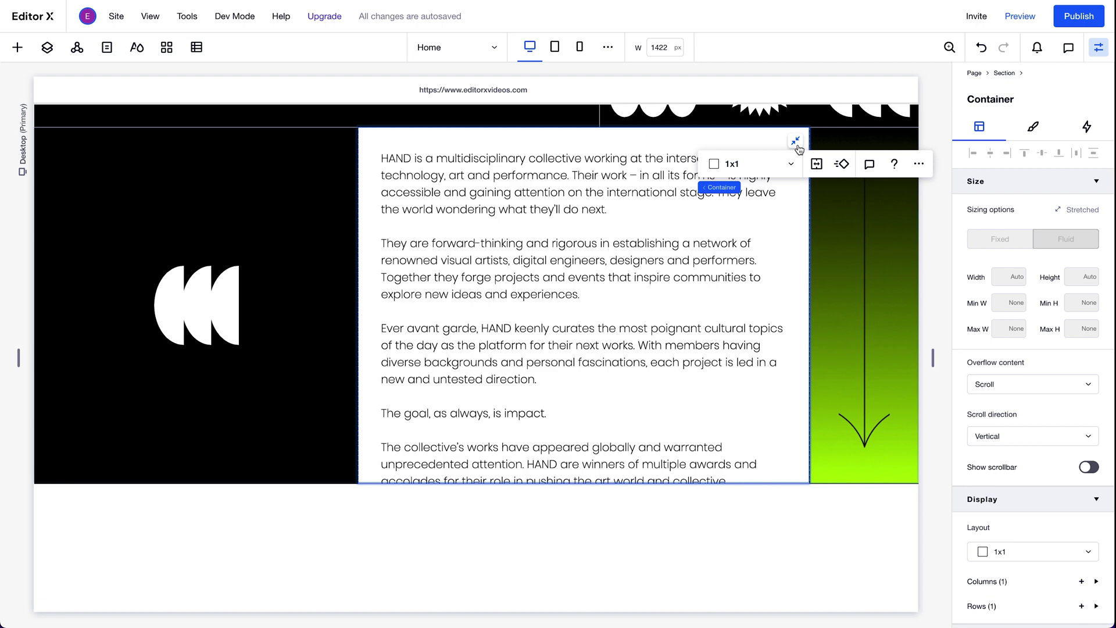
scroll(716, 335, down, 5)
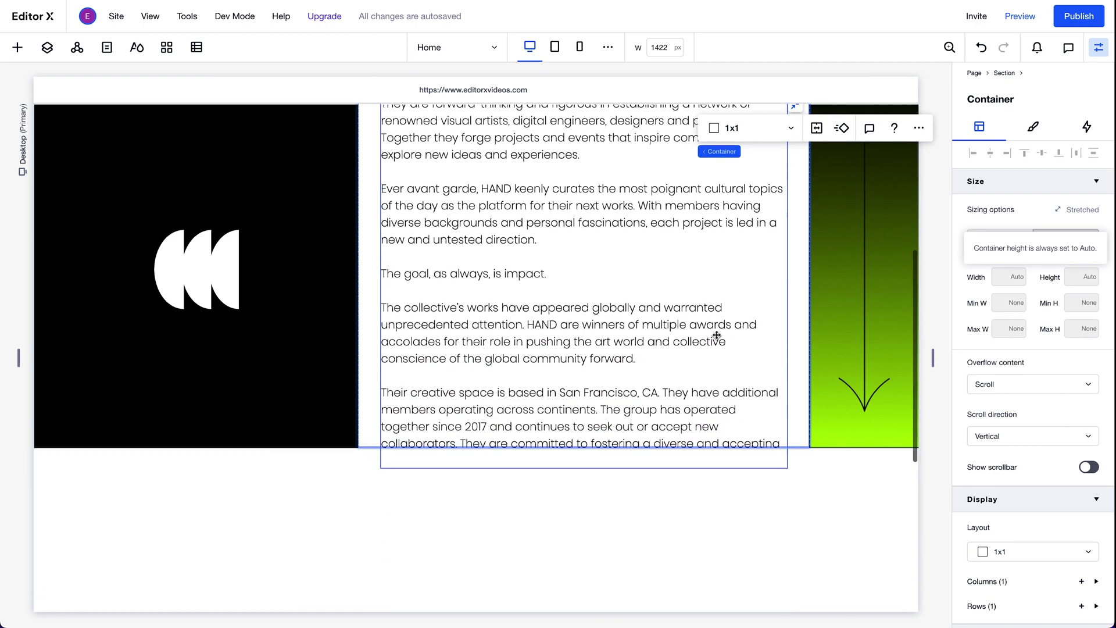
scroll(716, 335, up, 10)
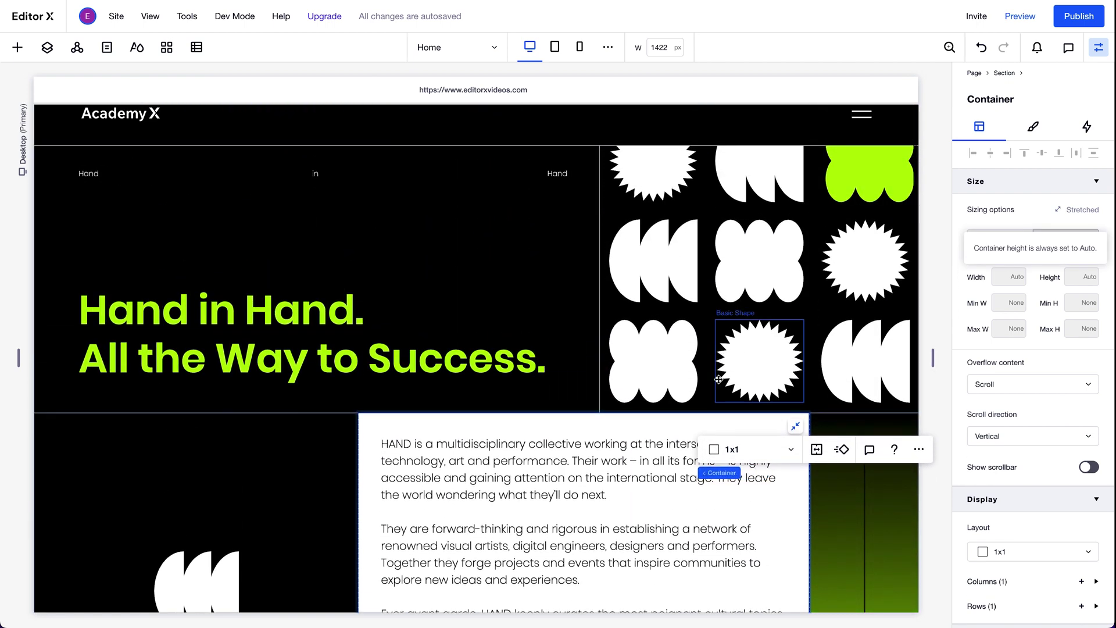
Step: Preview the site and scroll to test the bio scrolling inside its container
click(1020, 16)
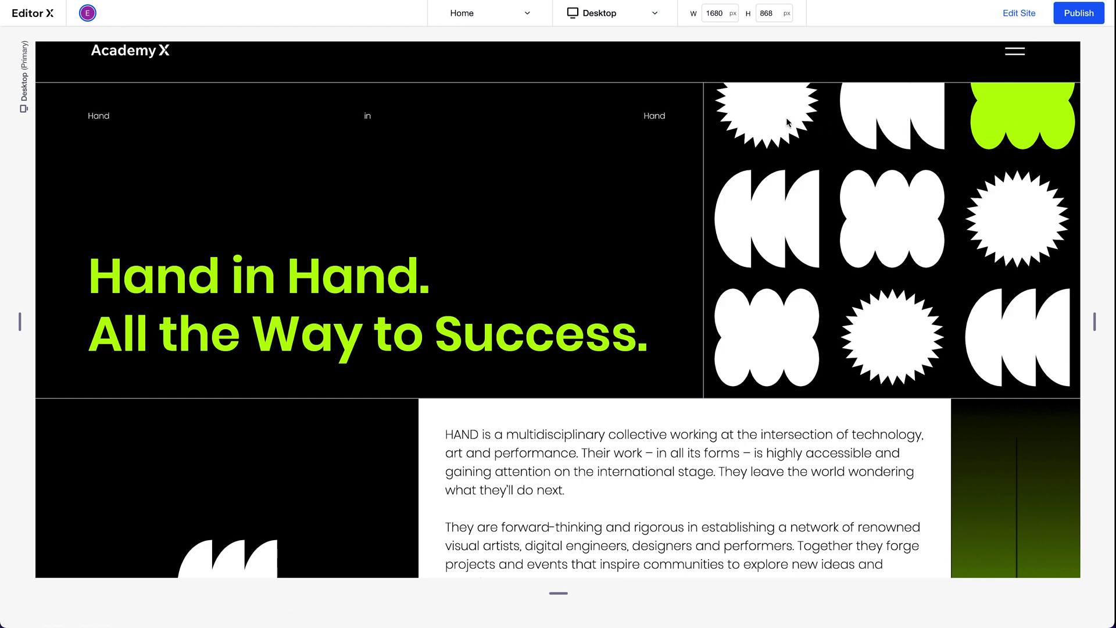
scroll(965, 417, down, 5)
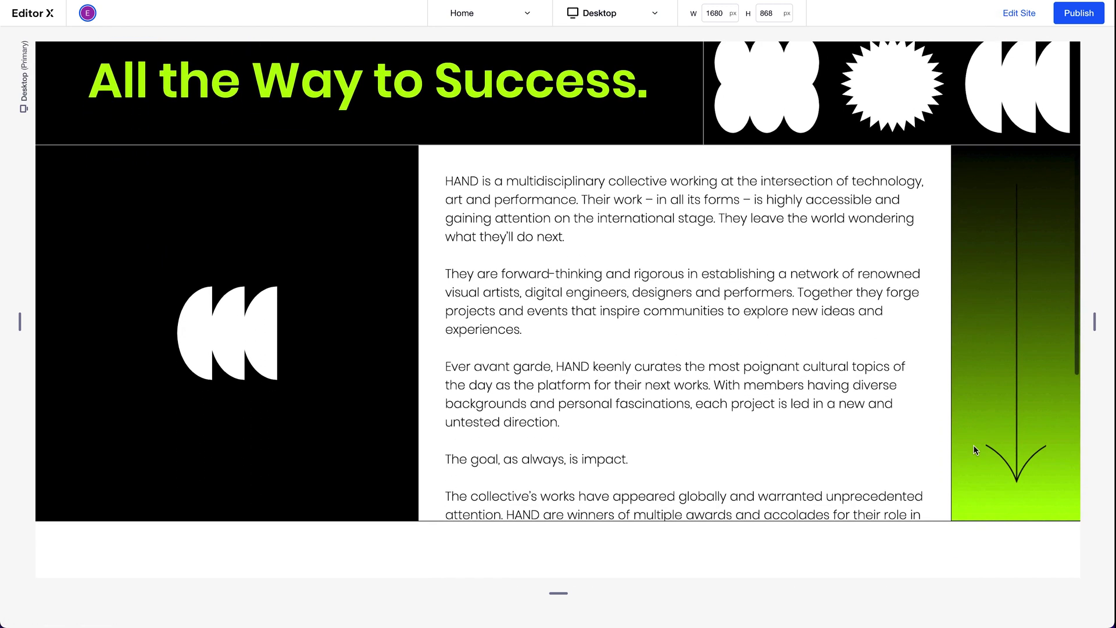
scroll(773, 463, down, 3)
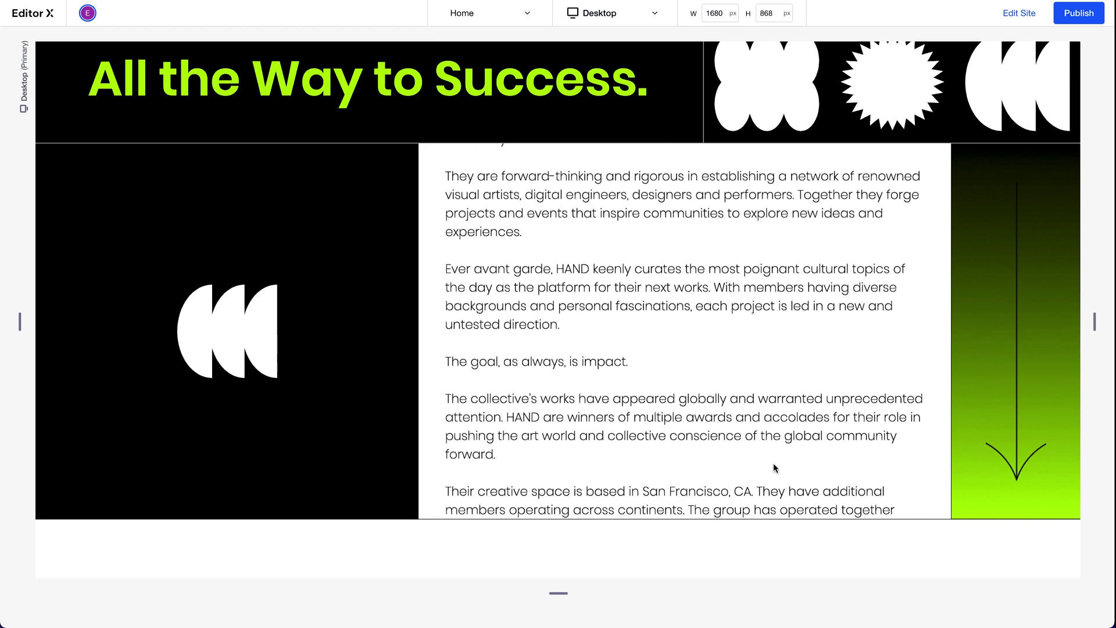
scroll(773, 466, down, 3)
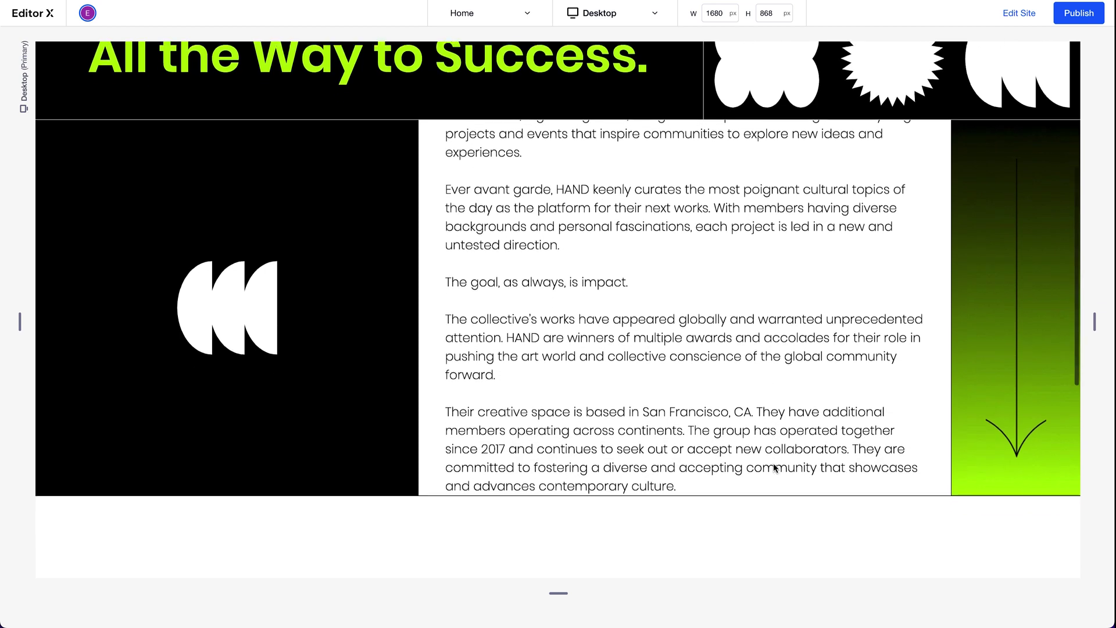
scroll(774, 466, up, 3)
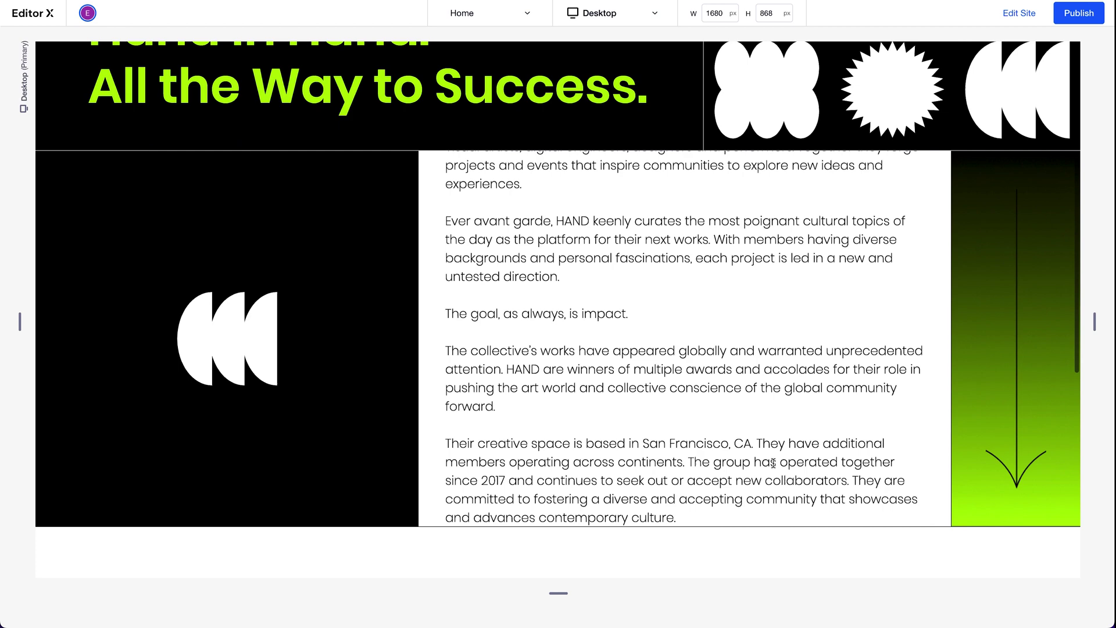
scroll(772, 463, up, 5)
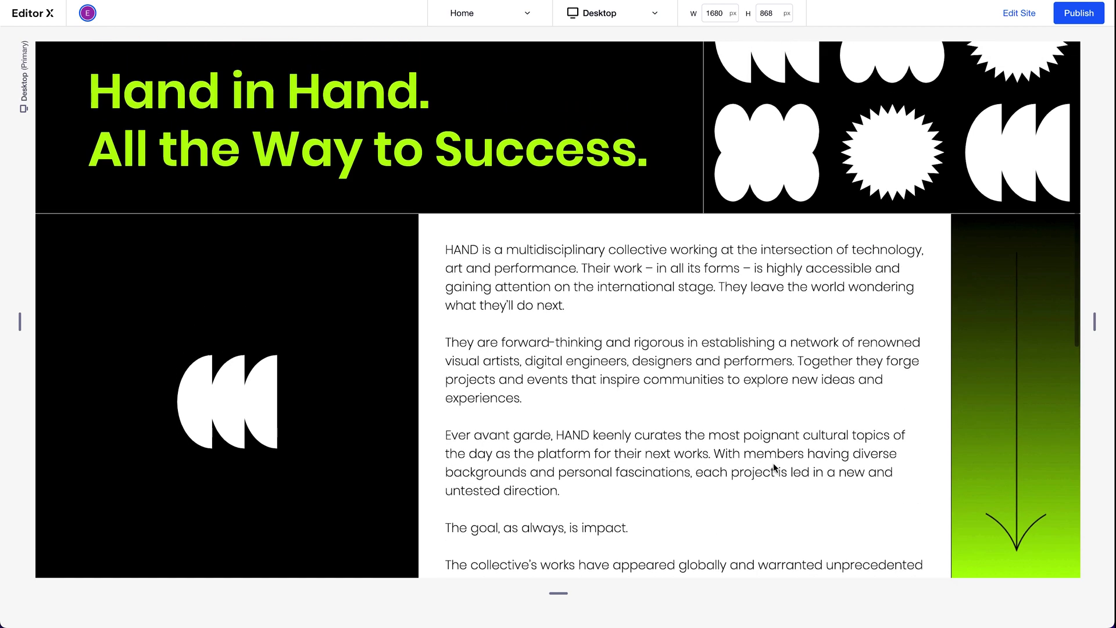
scroll(772, 462, up, 2)
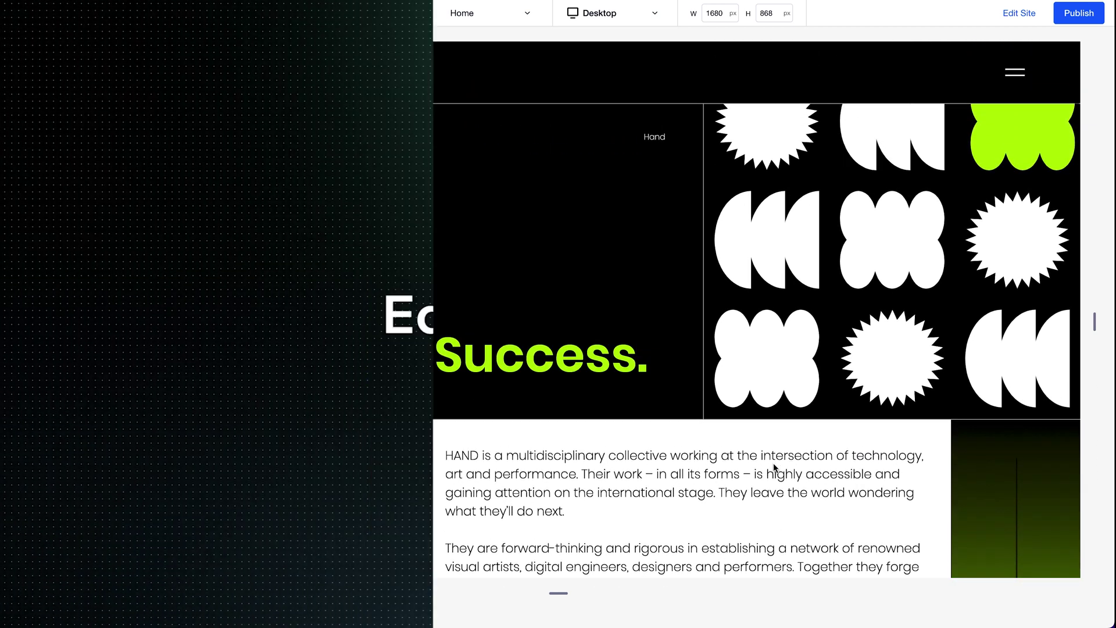